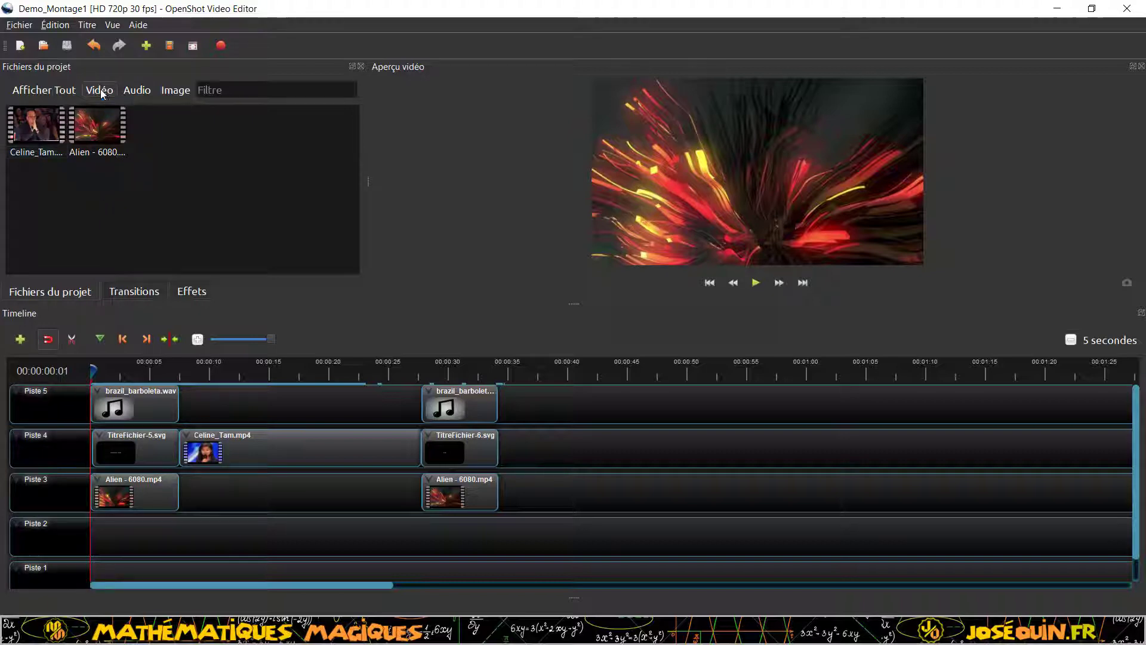
# Step: Review the project's audio, image and video files and the file import dialog for each media type
pyautogui.click(145, 91)
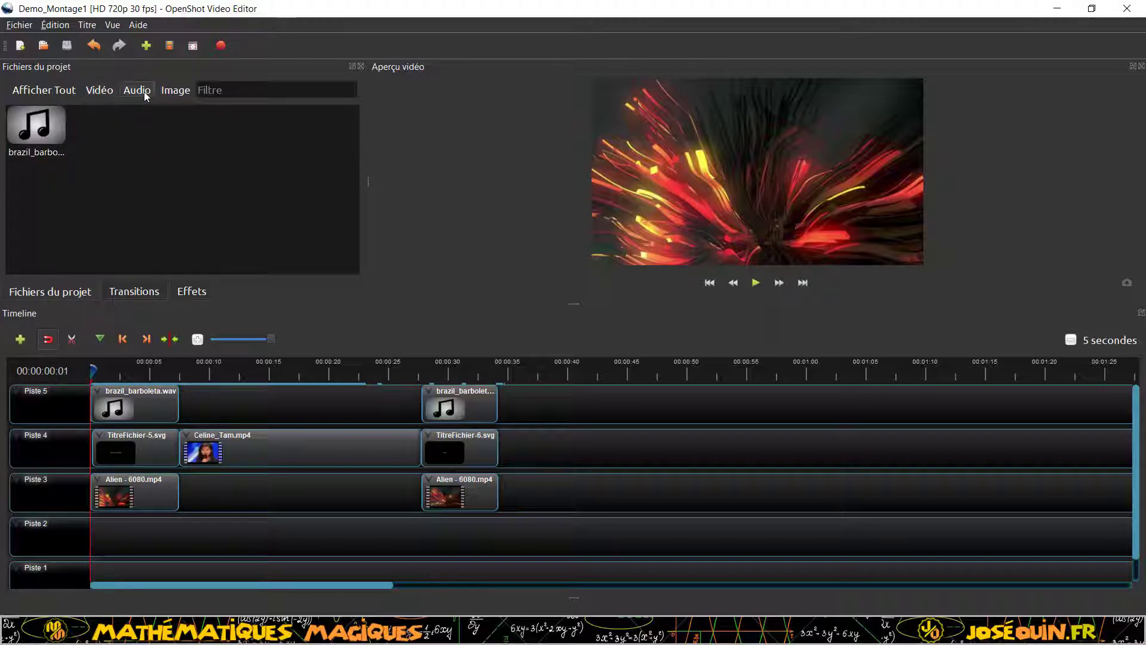
pyautogui.click(174, 90)
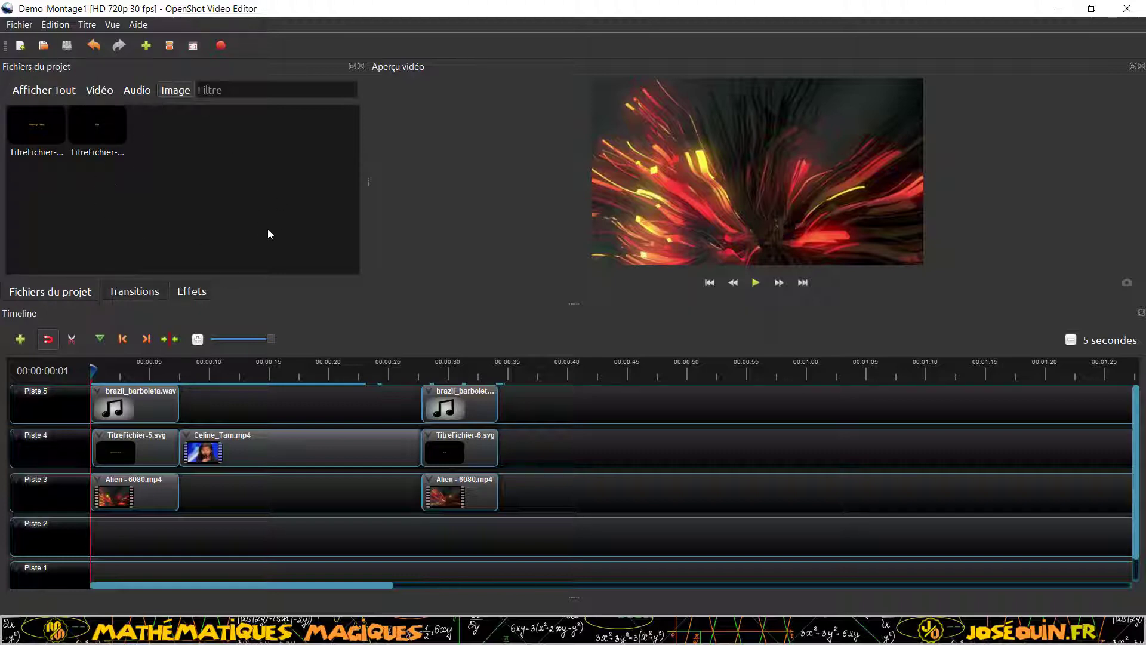
pyautogui.rightClick(207, 158)
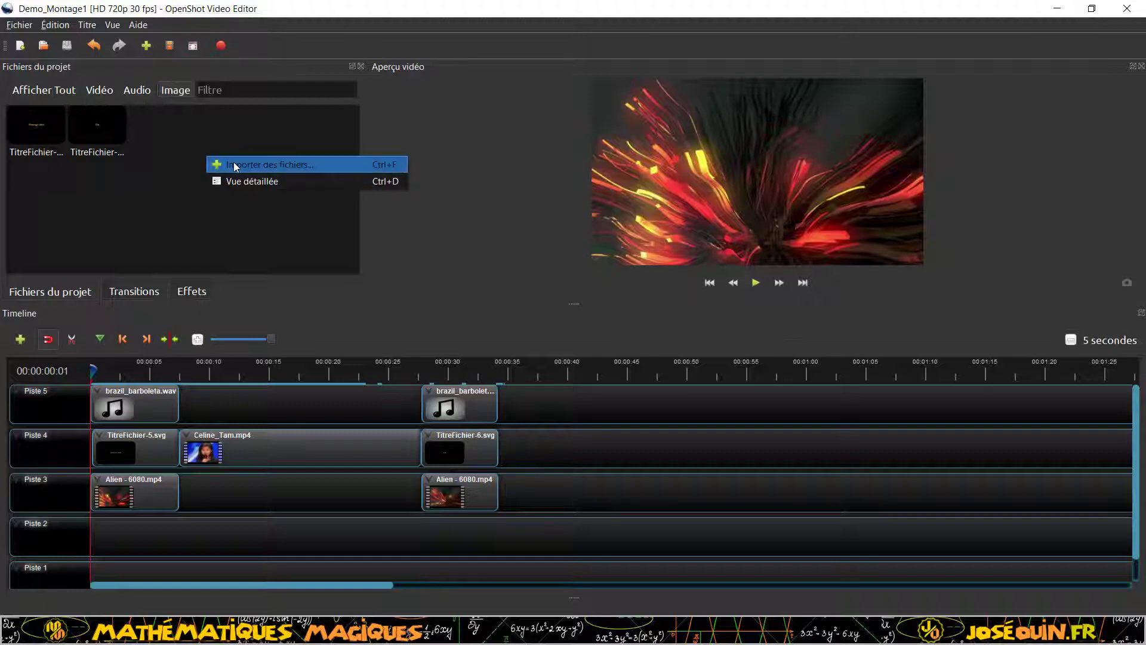
pyautogui.click(235, 165)
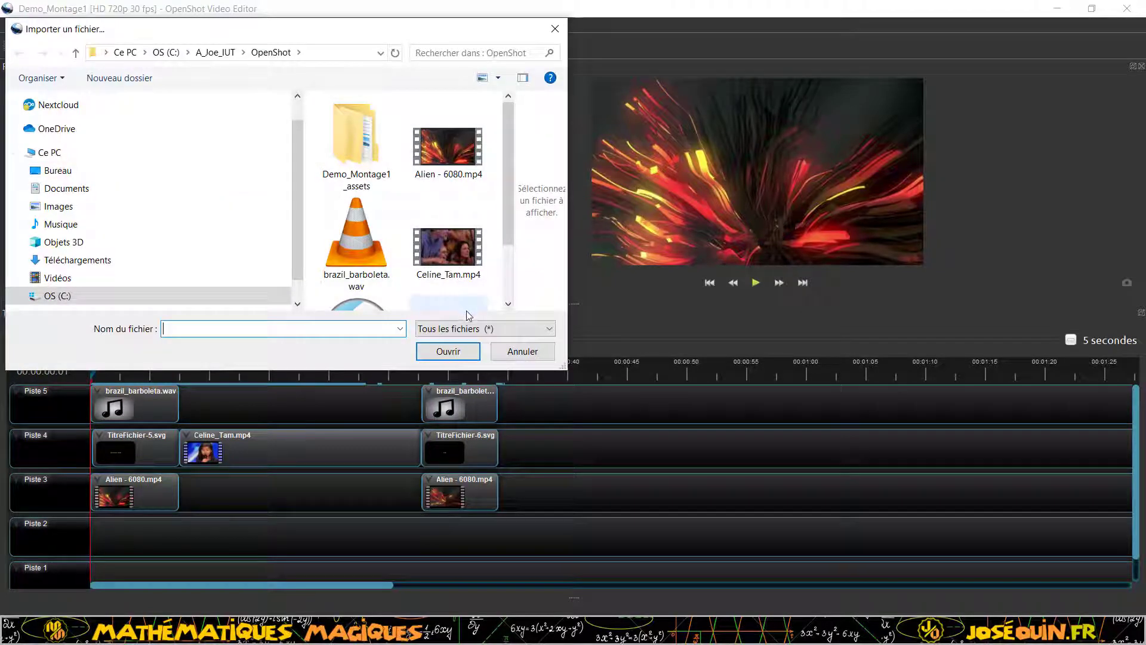
pyautogui.click(517, 353)
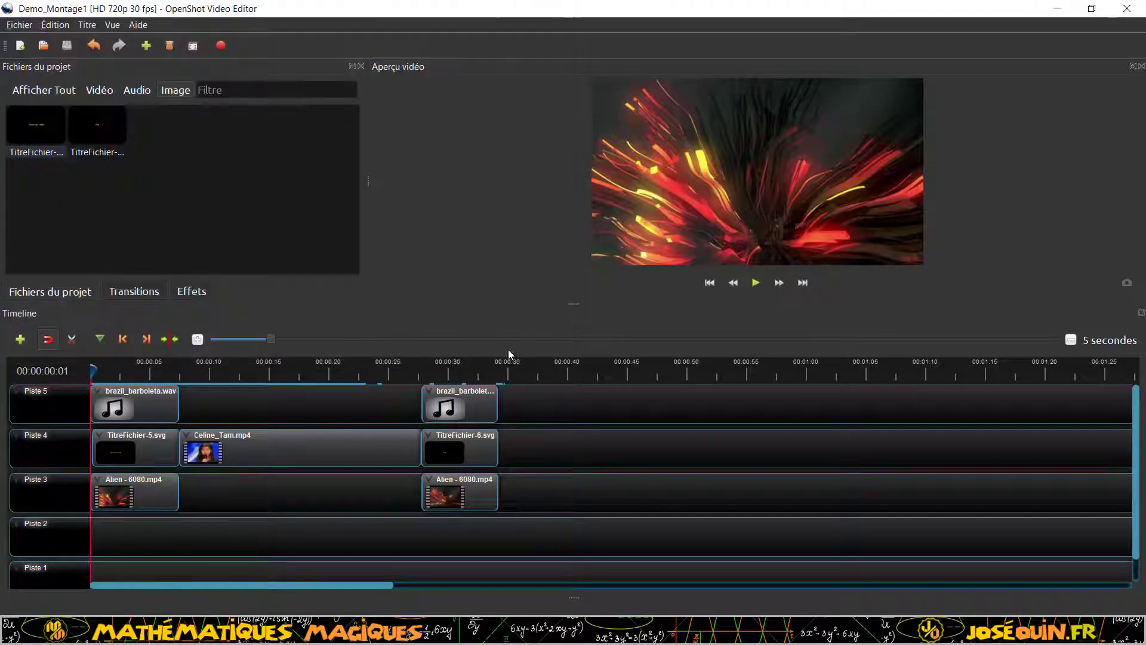
pyautogui.click(139, 91)
pyautogui.rightClick(129, 170)
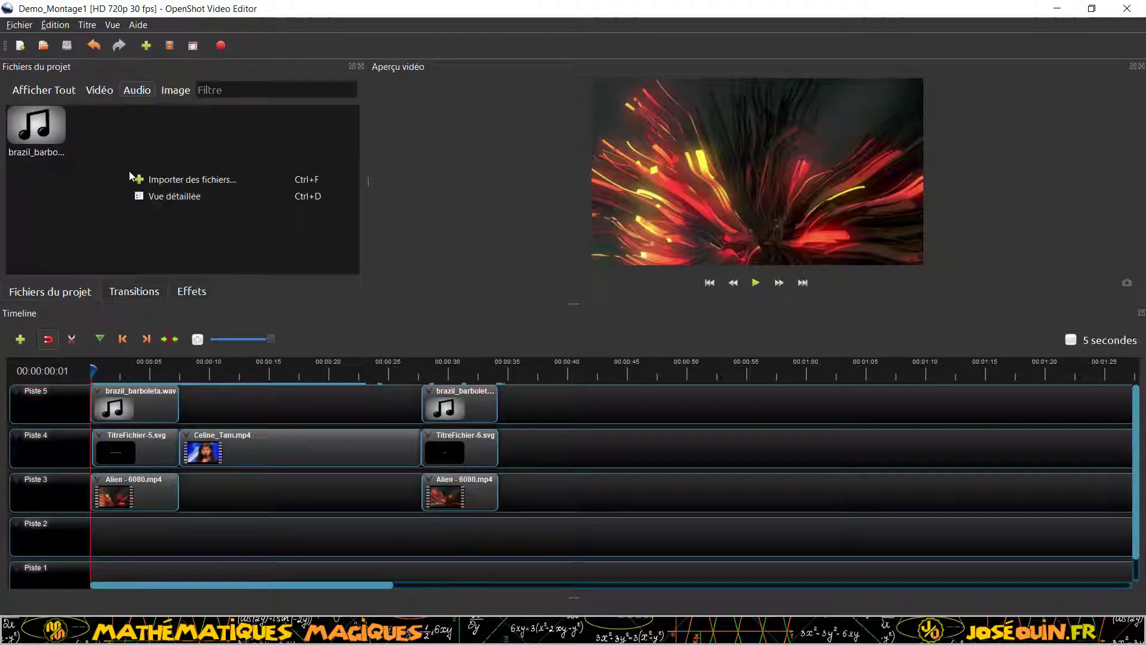
pyautogui.click(156, 178)
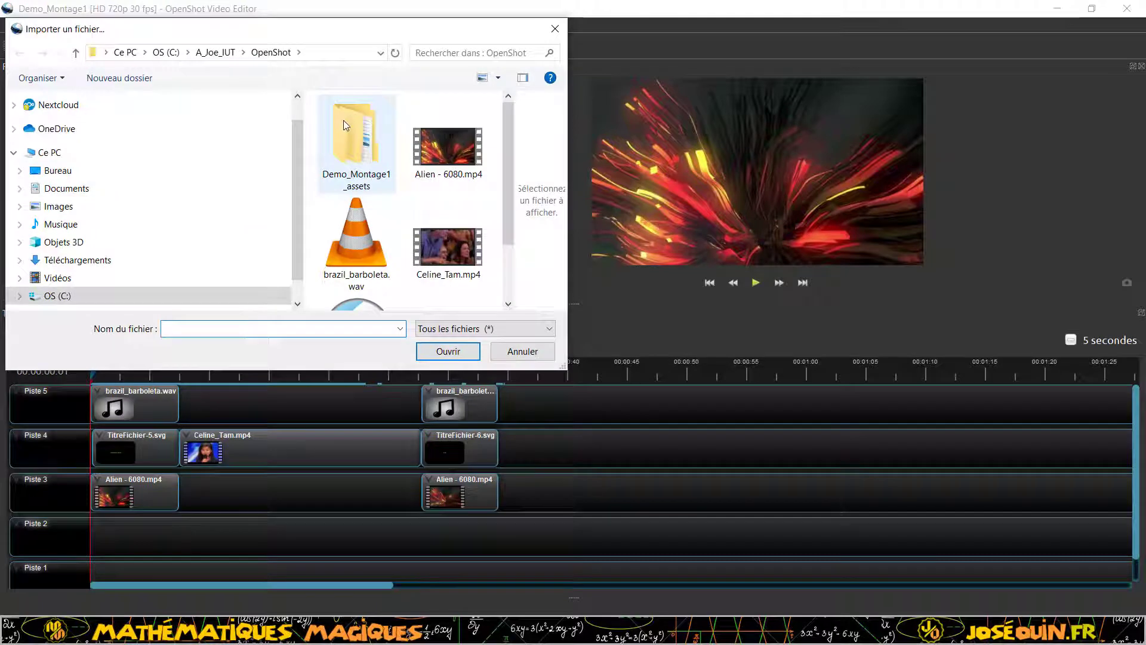
pyautogui.click(520, 353)
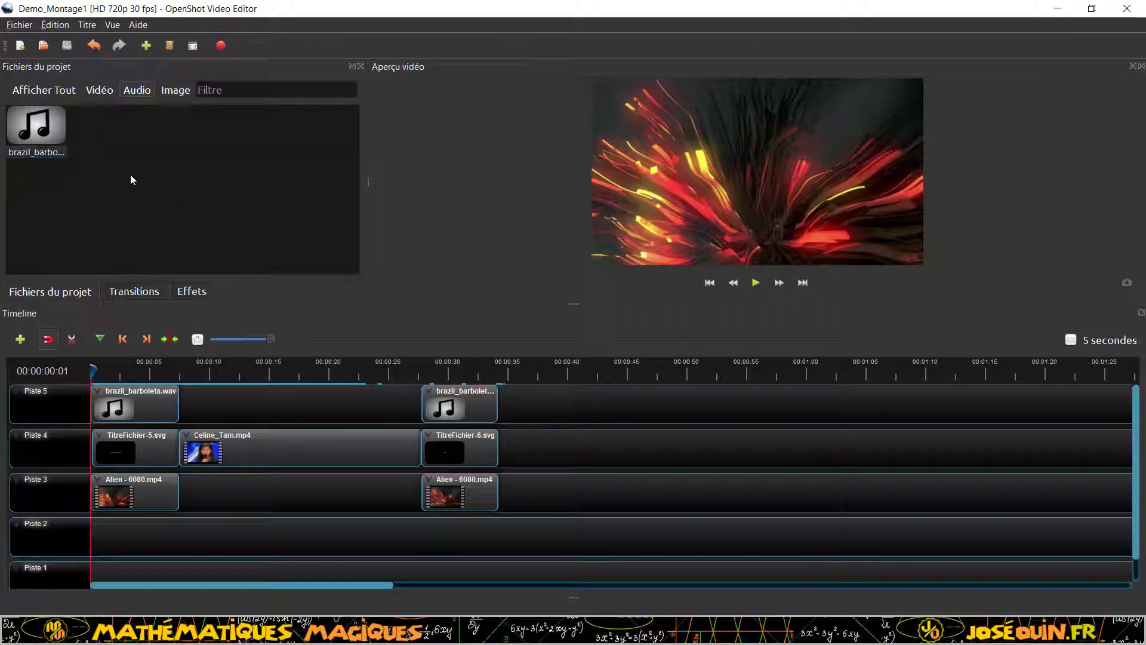
pyautogui.click(103, 93)
pyautogui.rightClick(256, 201)
pyautogui.click(284, 212)
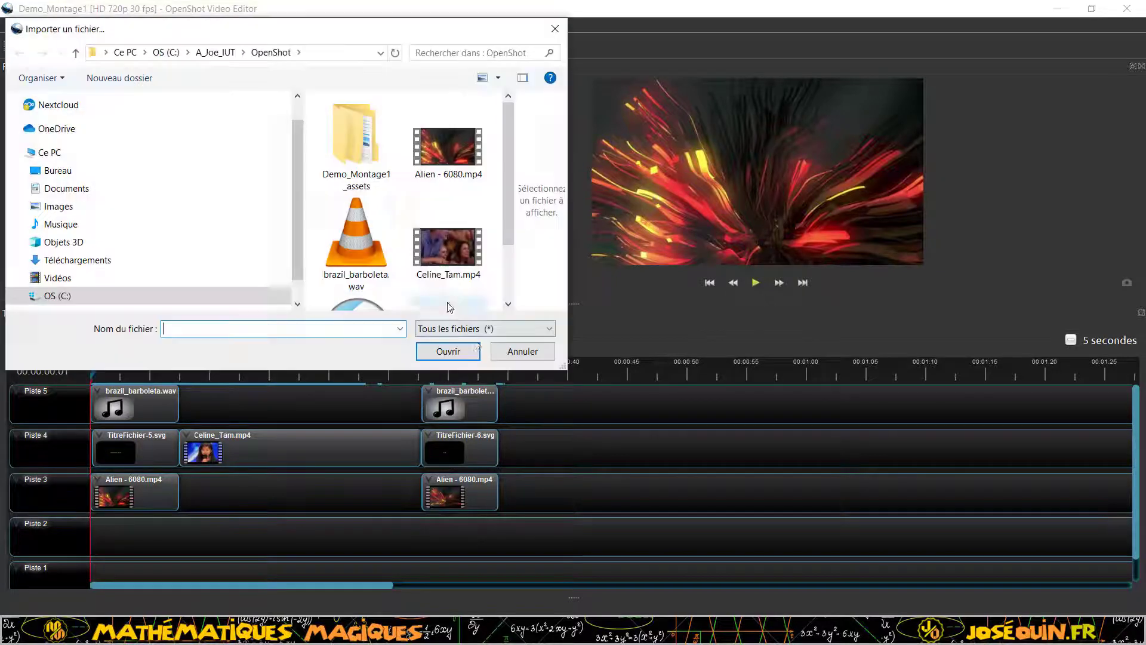
pyautogui.click(523, 351)
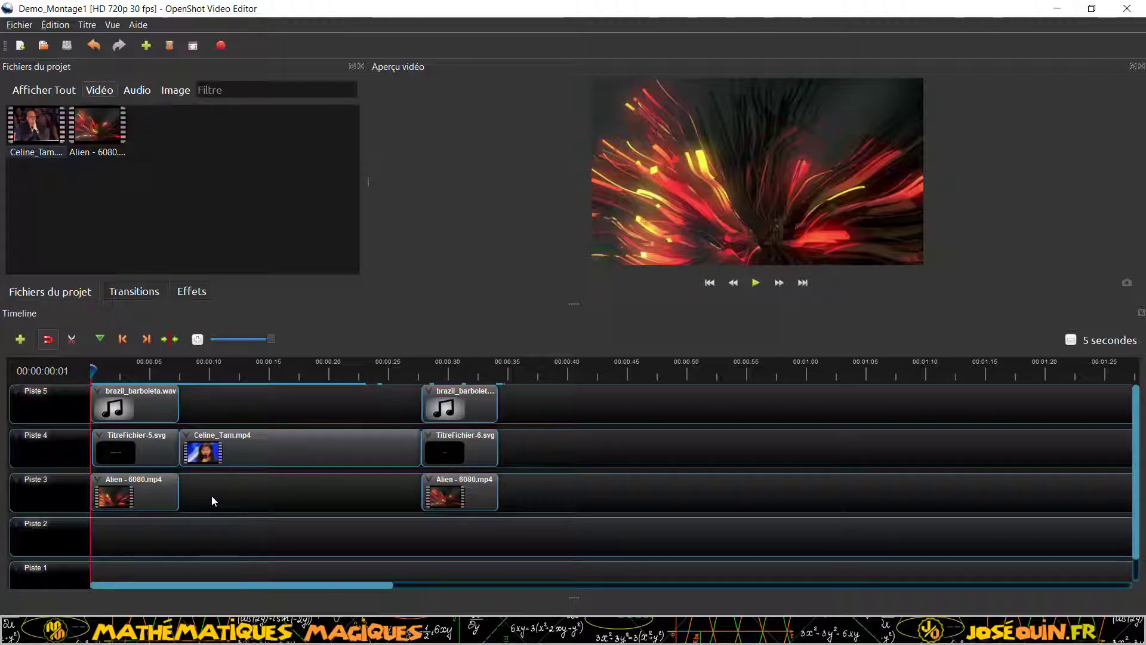
# Step: Examine each clip on Piste 3, 4 and 5, and play the montage through before returning the playhead to the start
pyautogui.click(135, 406)
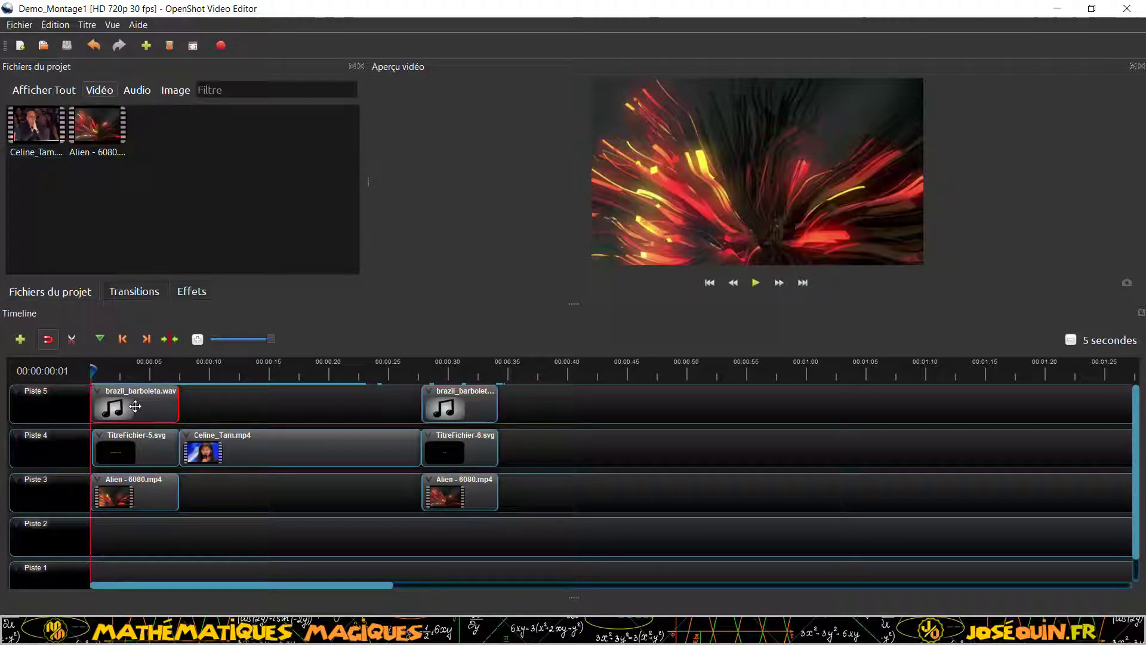
pyautogui.click(140, 447)
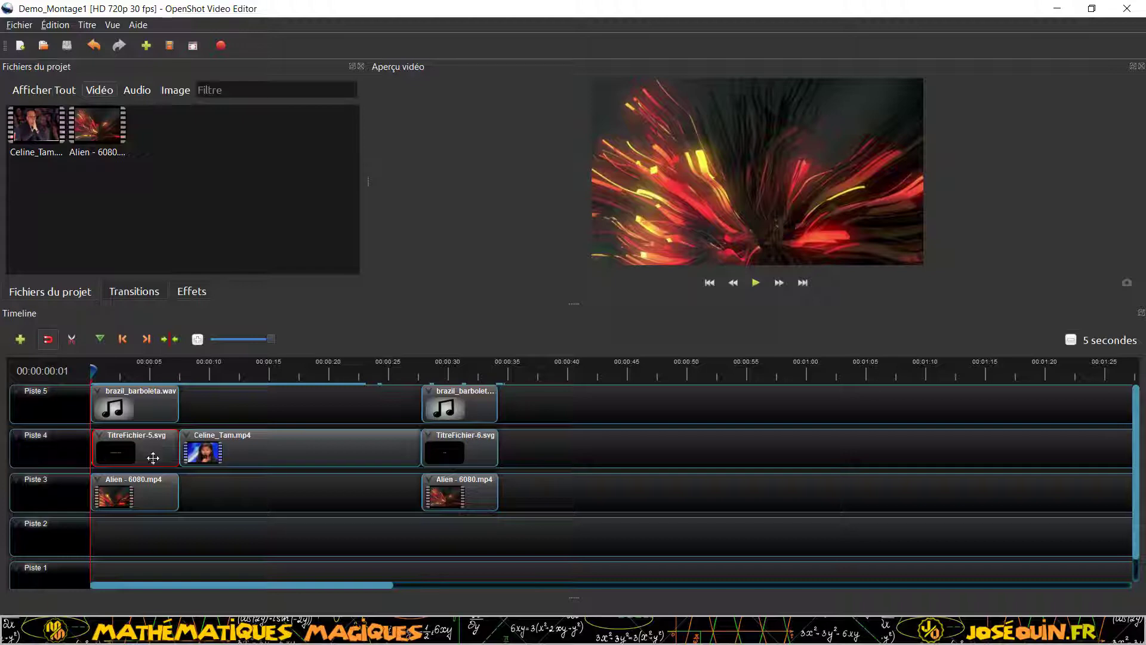
pyautogui.click(147, 494)
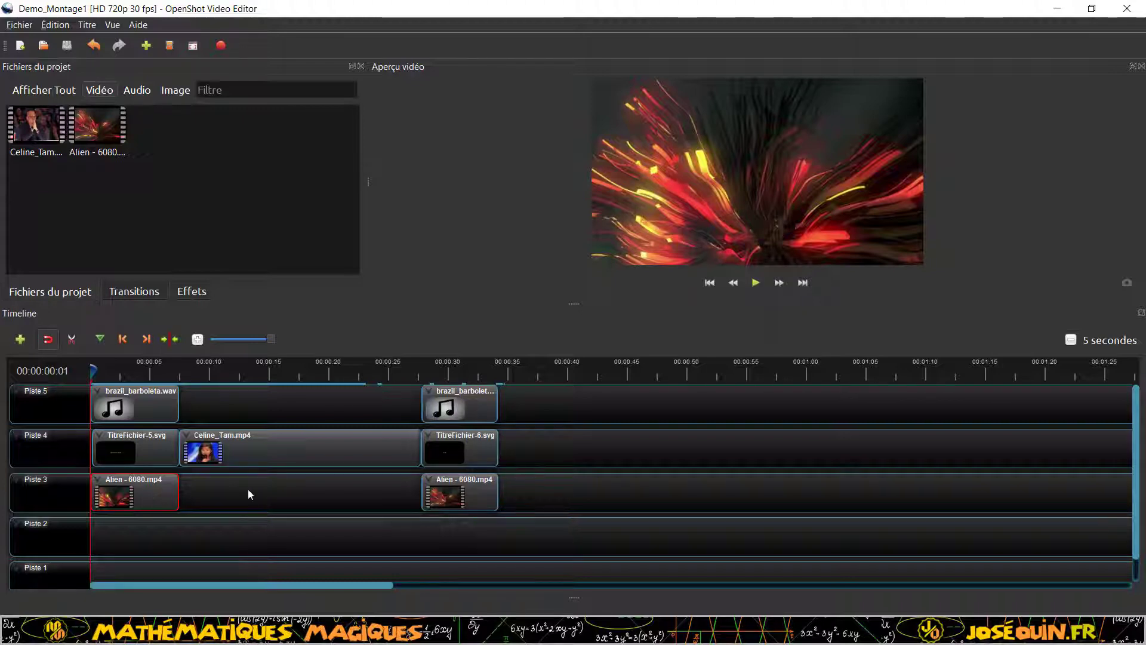
pyautogui.click(279, 452)
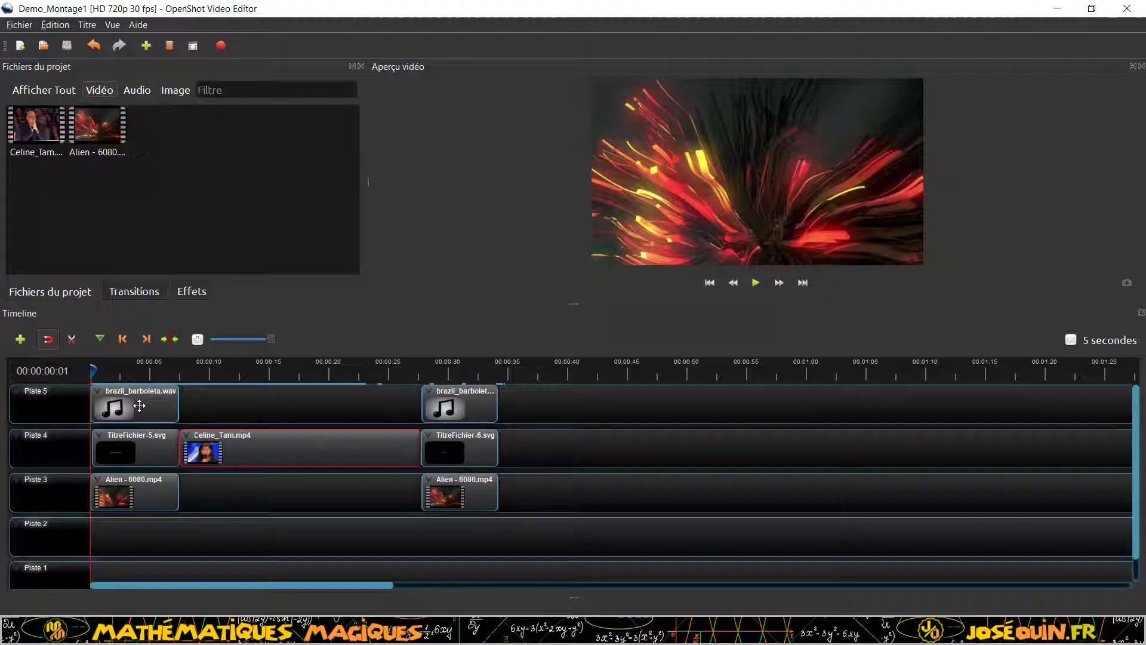
pyautogui.click(467, 406)
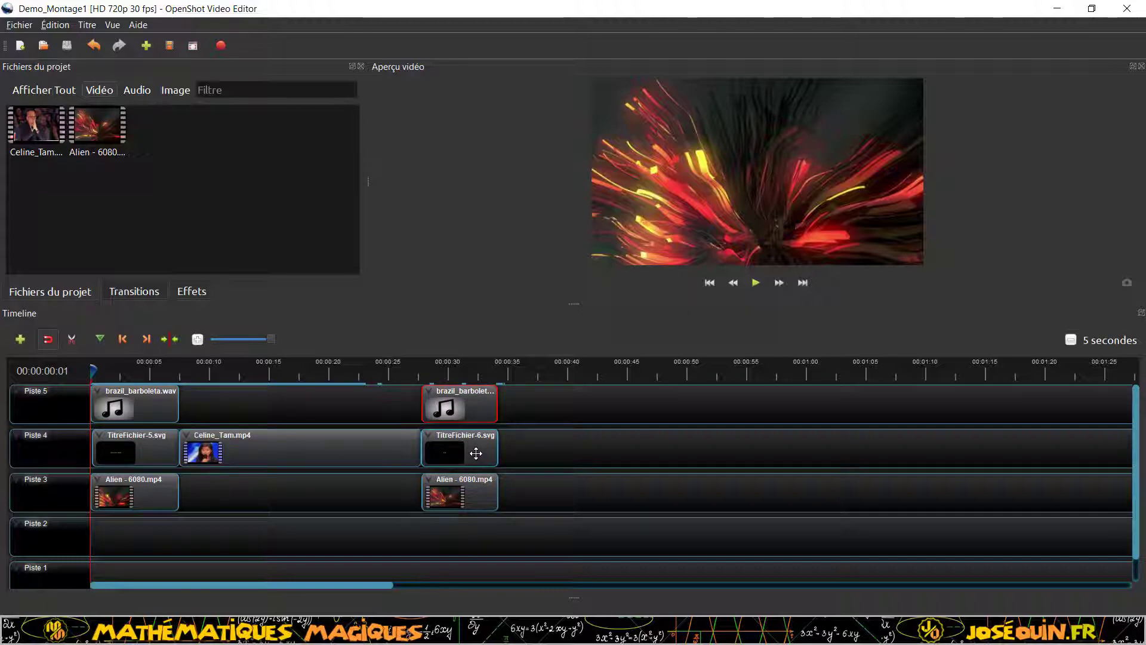
pyautogui.click(476, 452)
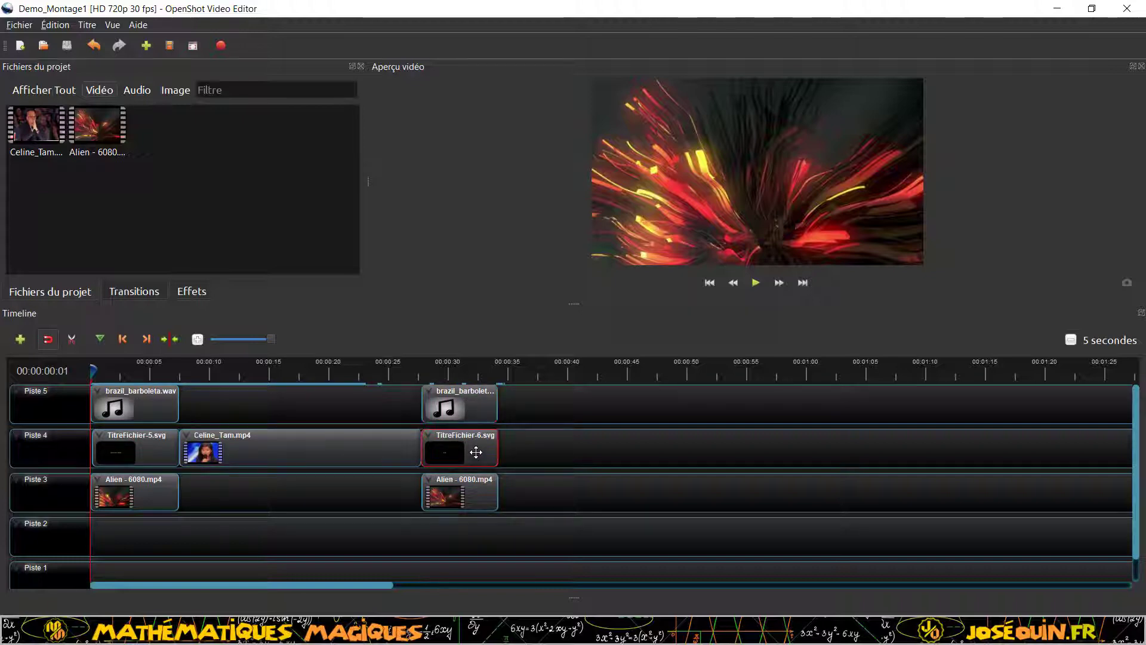
pyautogui.click(475, 494)
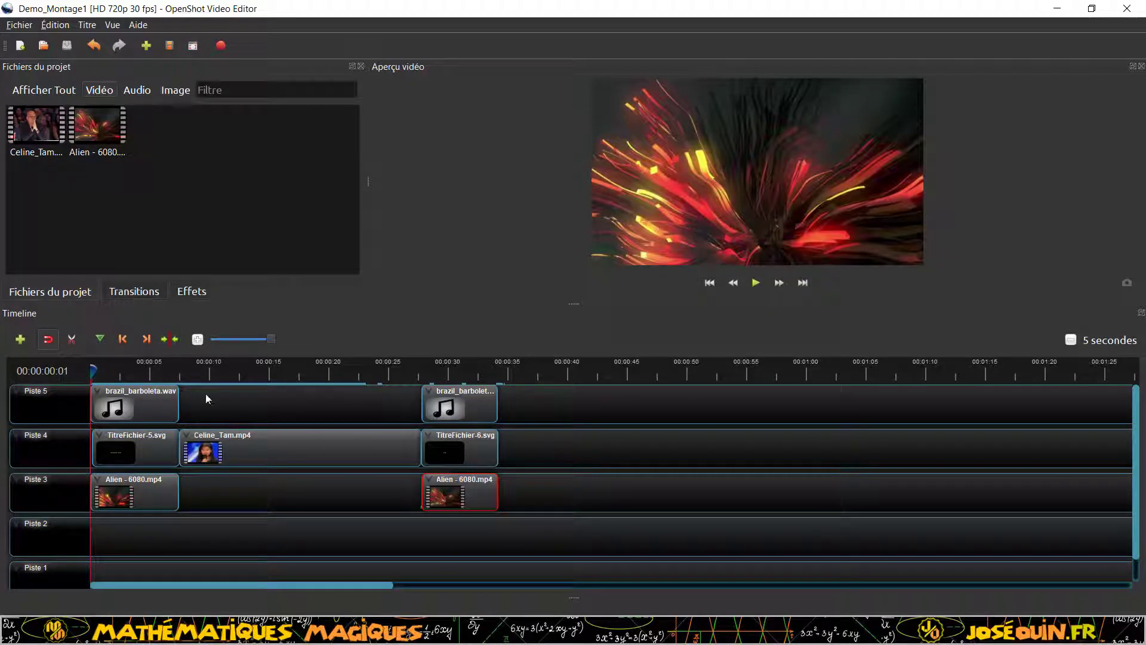
pyautogui.click(759, 285)
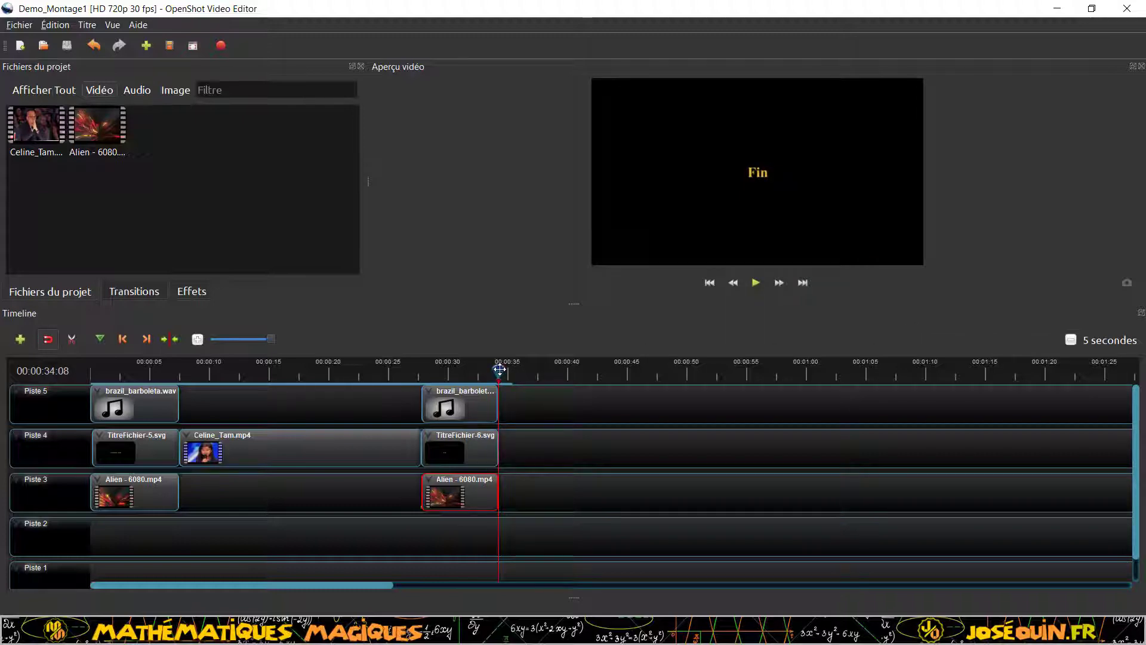
pyautogui.moveTo(498, 370); pyautogui.dragTo(91, 372)
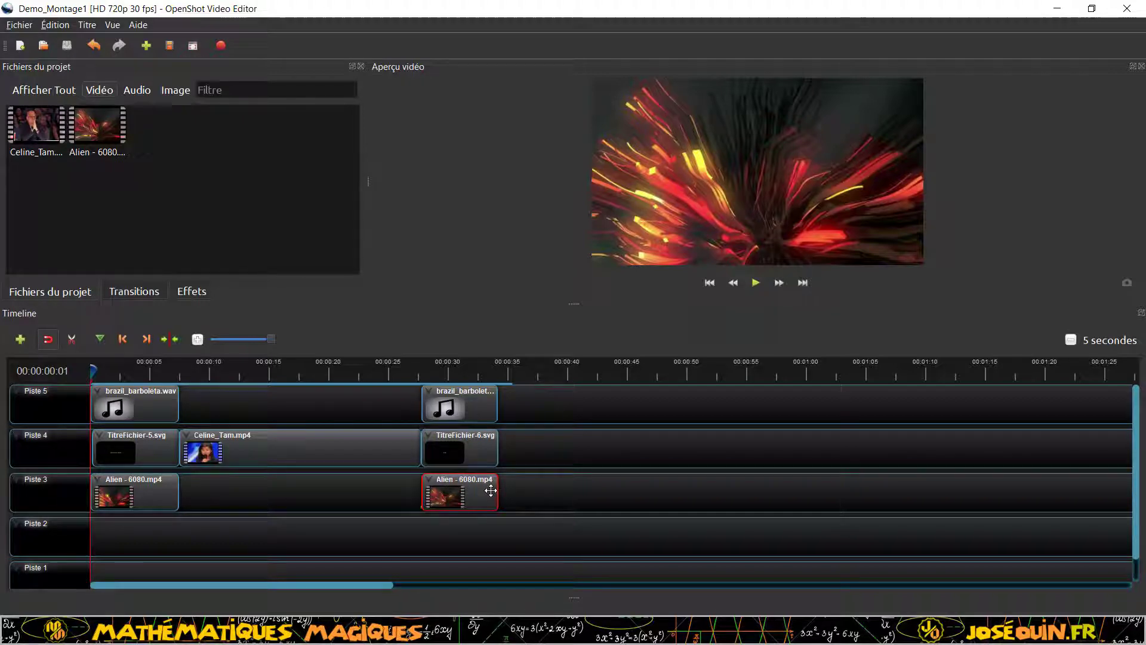
# Step: Delete all the audio, title and video clips from Piste 3, 4 and 5 to empty the timeline
pyautogui.press('Delete')
pyautogui.click(474, 450)
pyautogui.press('Delete')
pyautogui.click(444, 408)
pyautogui.press('Delete')
pyautogui.click(157, 402)
pyautogui.press('Delete')
pyautogui.click(156, 444)
pyautogui.press('Delete')
pyautogui.click(209, 447)
pyautogui.press('Delete')
pyautogui.click(138, 502)
pyautogui.press('Delete')
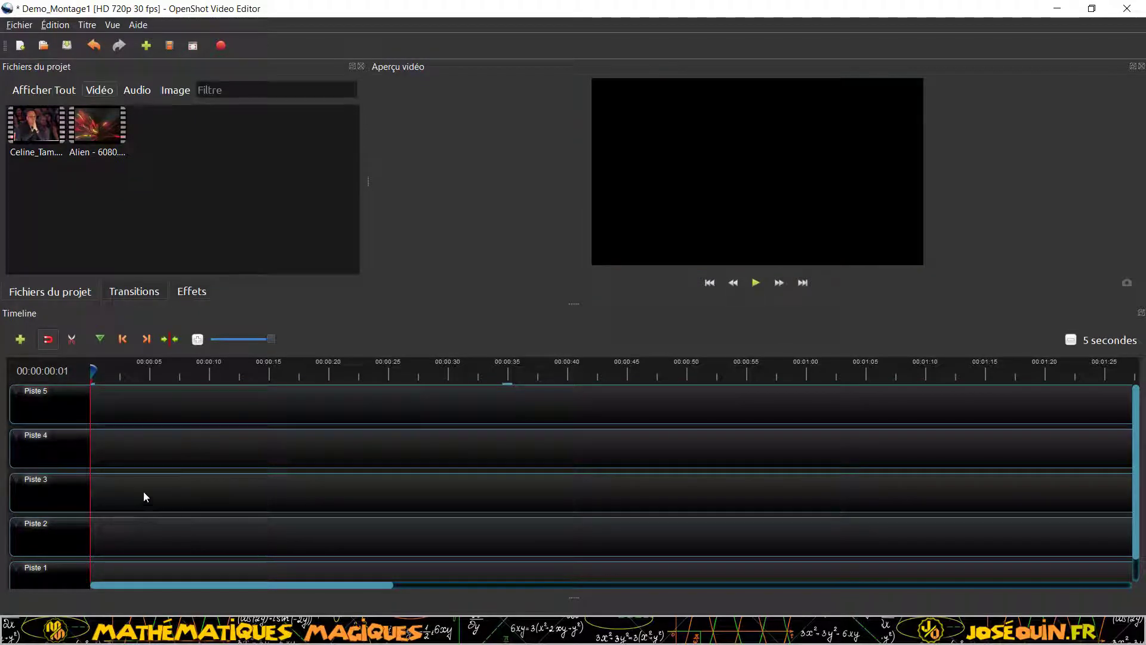
pyautogui.rightClick(155, 181)
pyautogui.click(178, 191)
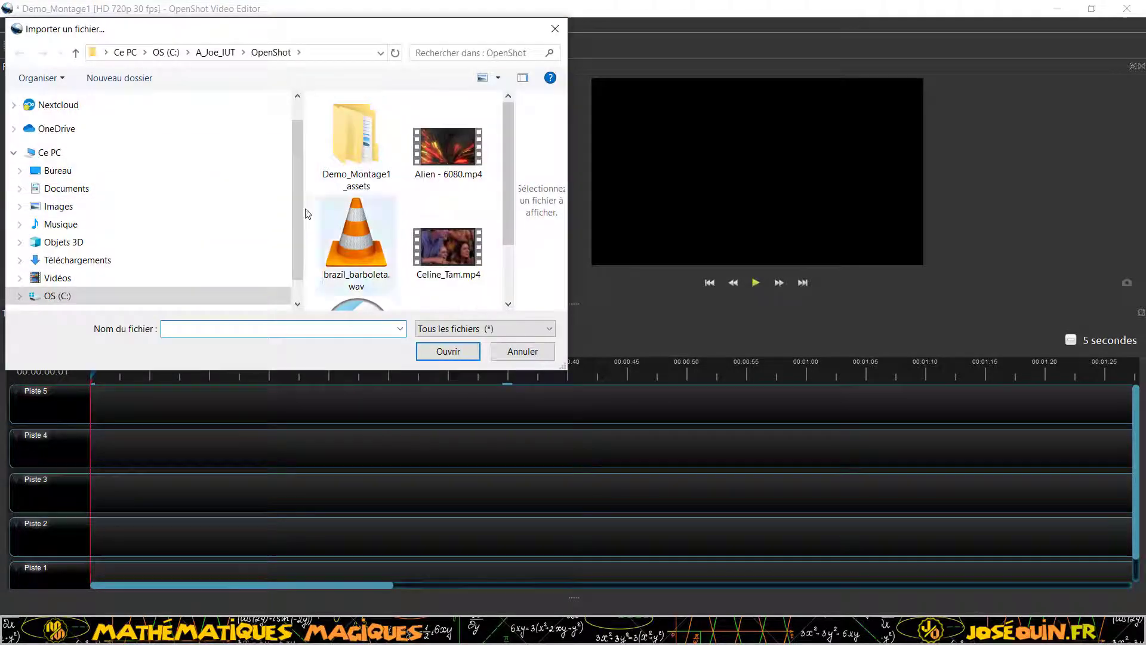
pyautogui.click(523, 354)
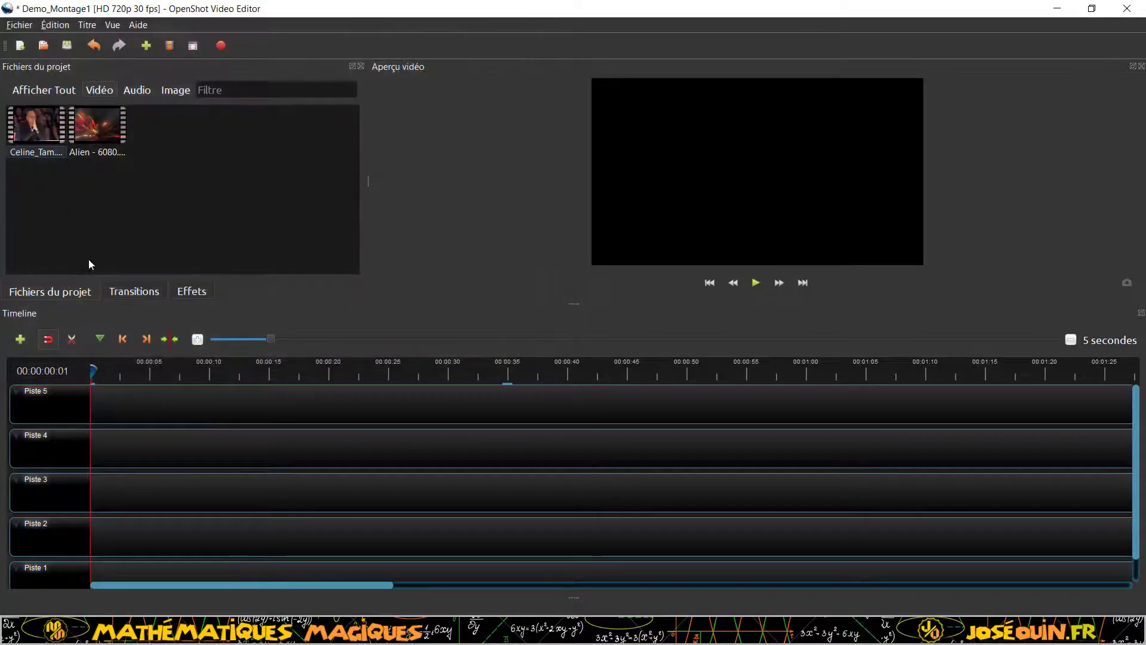
# Step: Place Alien - 6080.mp4 at the start of Piste 3 and trim its end to about 7.5 seconds
pyautogui.click(105, 136)
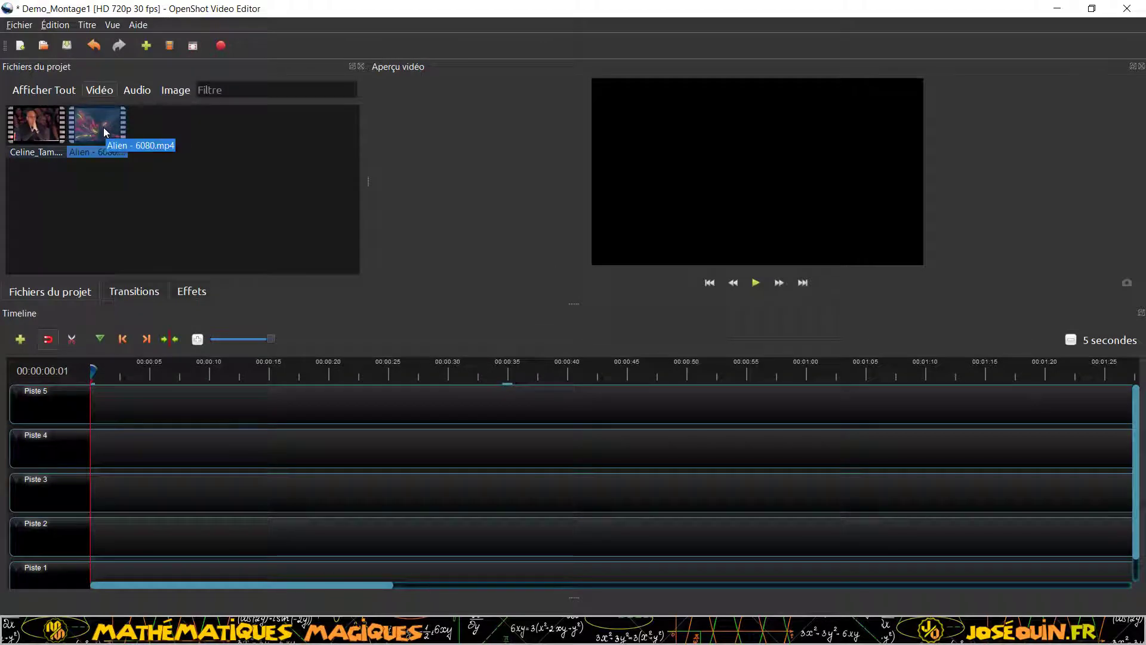
pyautogui.moveTo(103, 128); pyautogui.dragTo(89, 492)
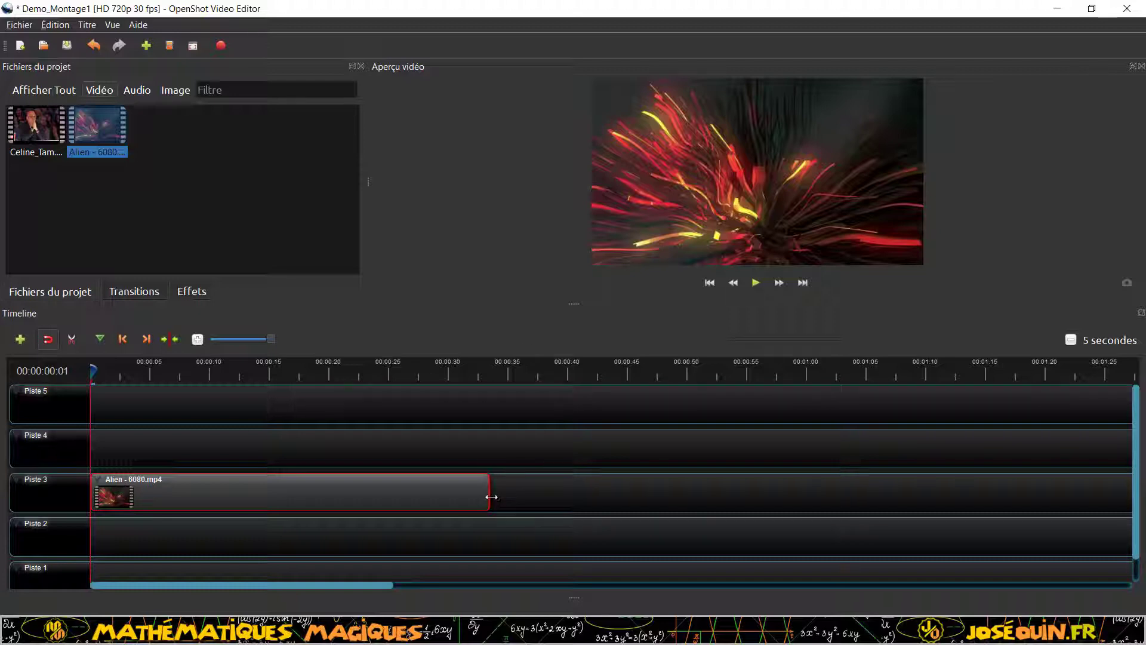
pyautogui.moveTo(490, 495); pyautogui.dragTo(184, 494)
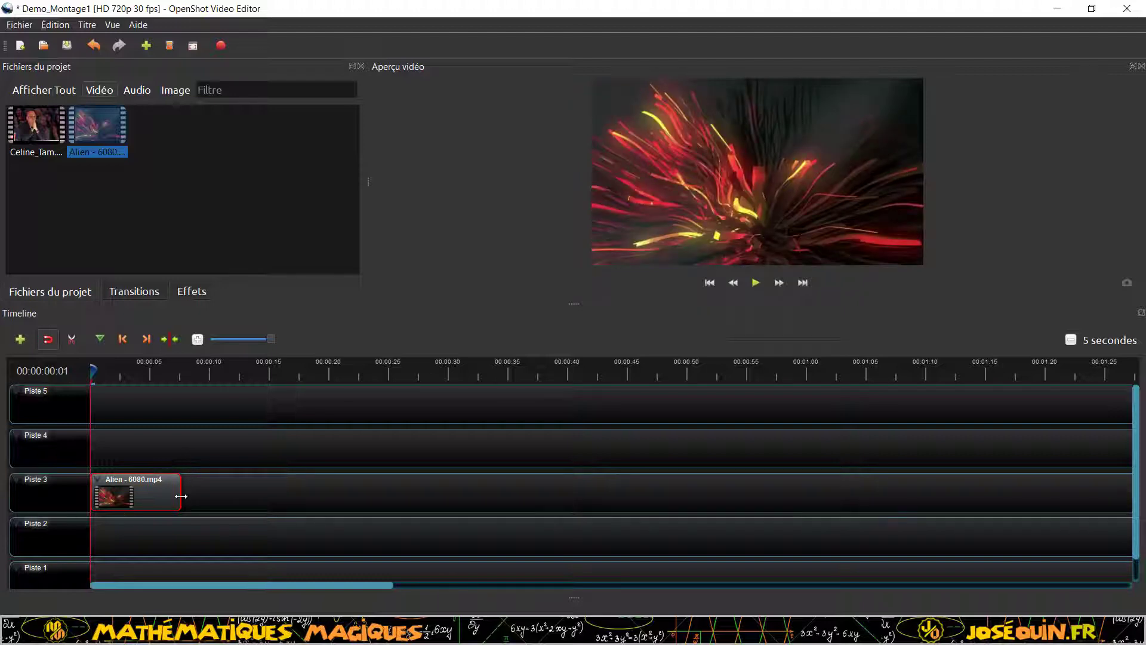
# Step: Filter the project files to show only audio files
pyautogui.click(145, 92)
pyautogui.rightClick(168, 152)
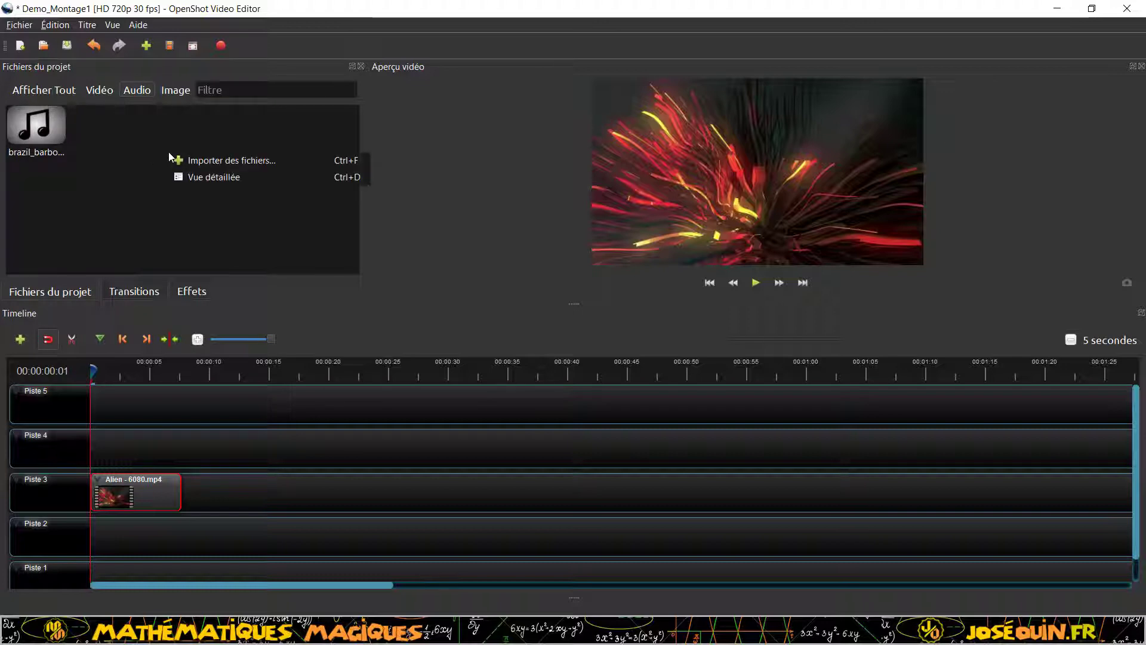
pyautogui.click(205, 159)
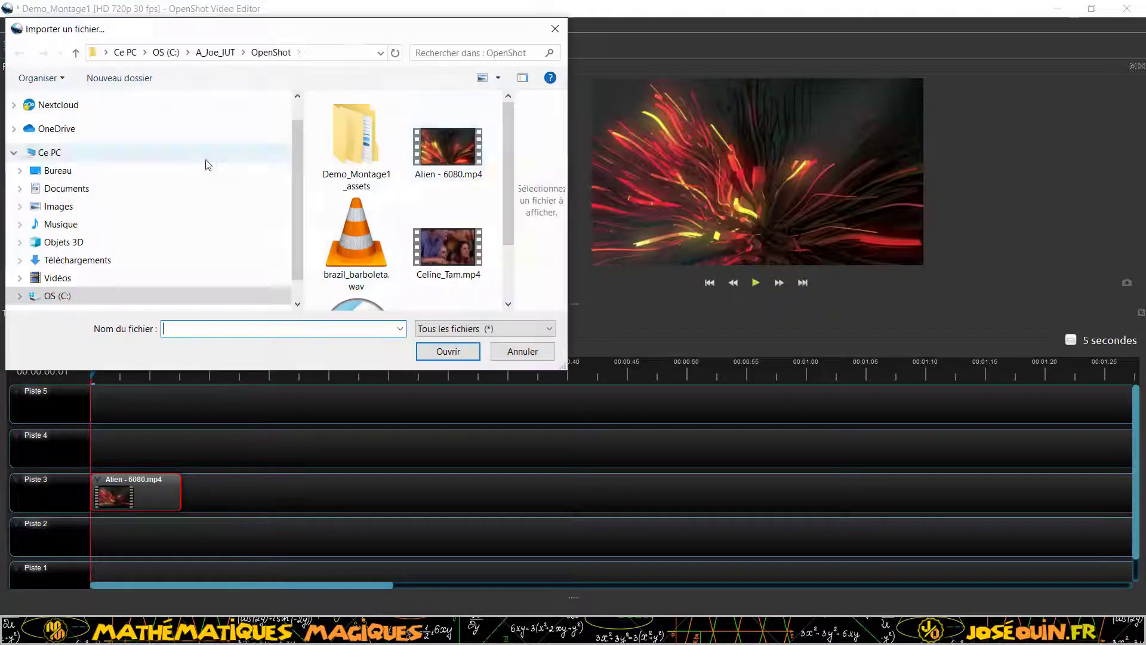
pyautogui.click(523, 352)
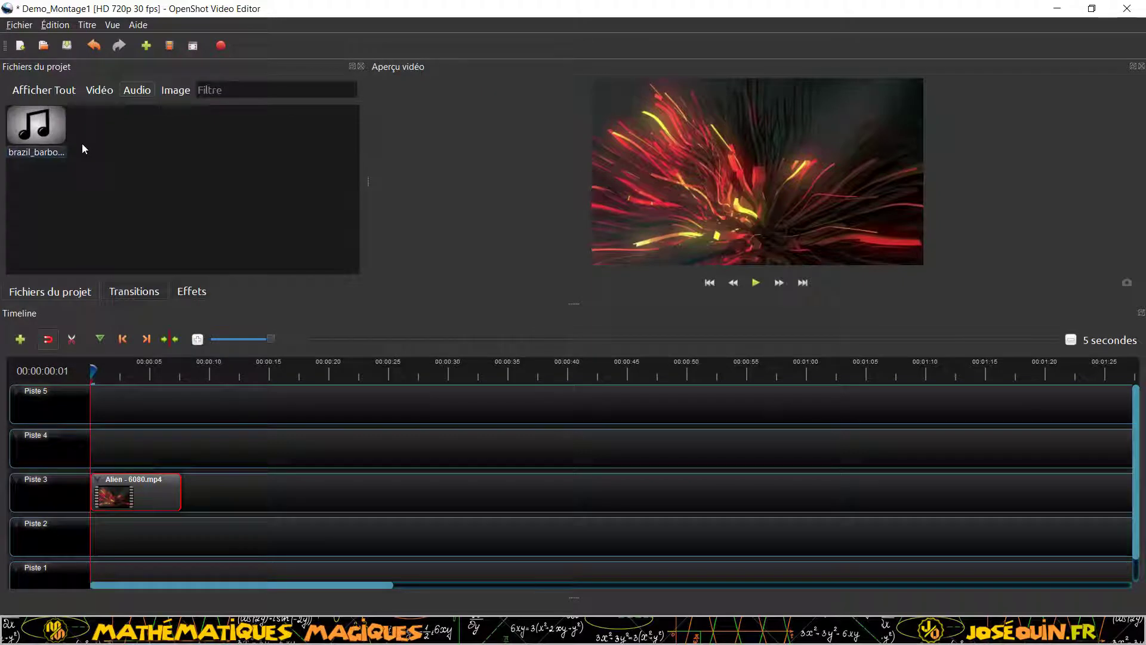
# Step: Place brazil_barboleta.wav at the start of Piste 5
pyautogui.click(45, 130)
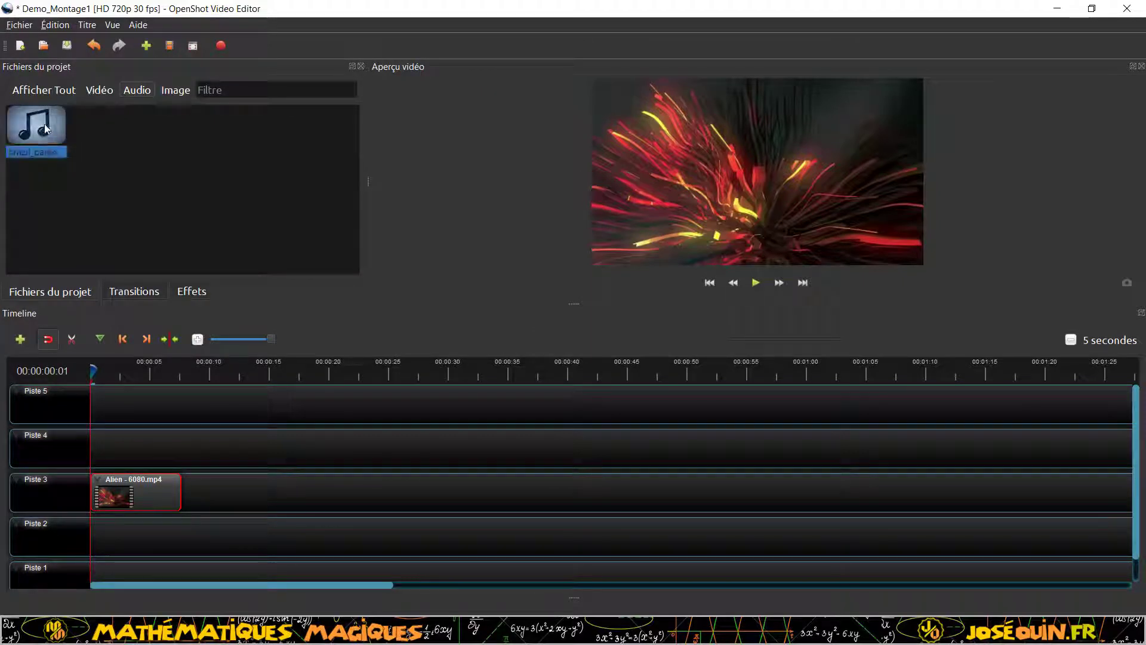
pyautogui.moveTo(46, 128); pyautogui.dragTo(88, 408)
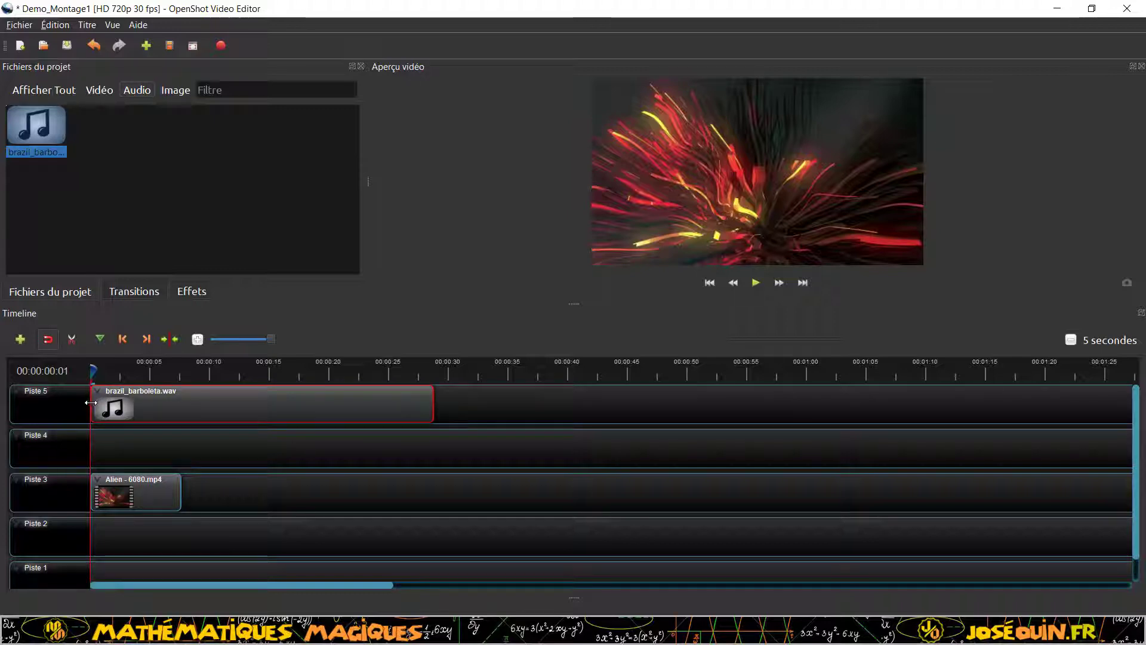
# Step: Trim about 19.5 seconds off the audio clip's beginning, move it back to the start of Piste 5 and shorten its end to about 00:00:07:19
pyautogui.moveTo(91, 403); pyautogui.dragTo(324, 409)
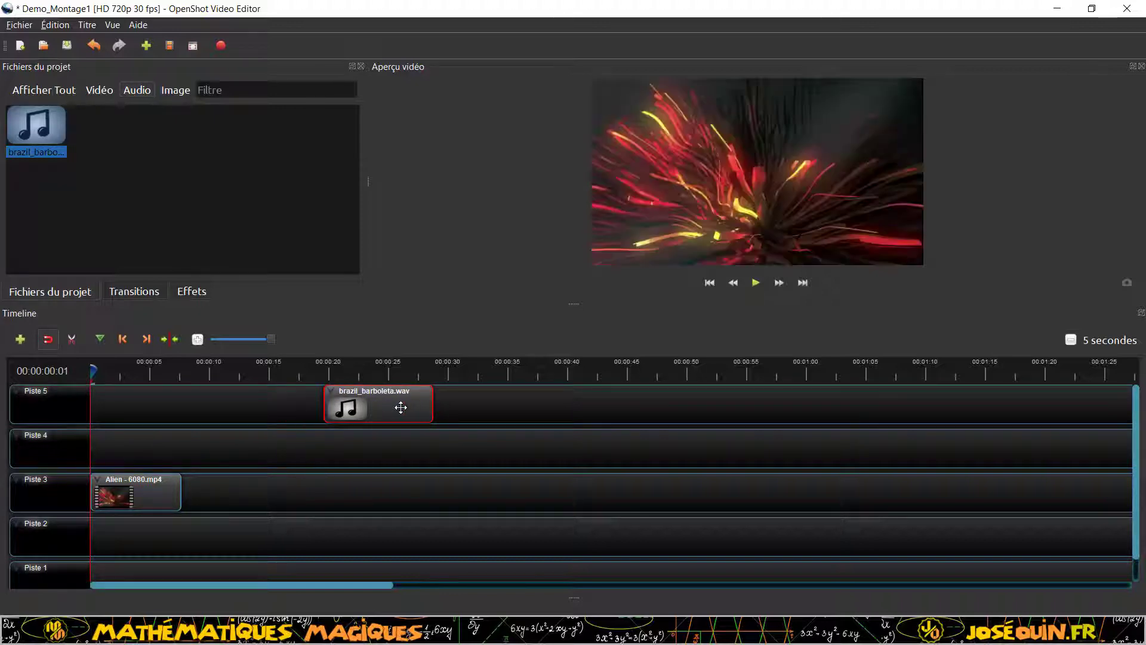
pyautogui.moveTo(401, 407); pyautogui.dragTo(170, 397)
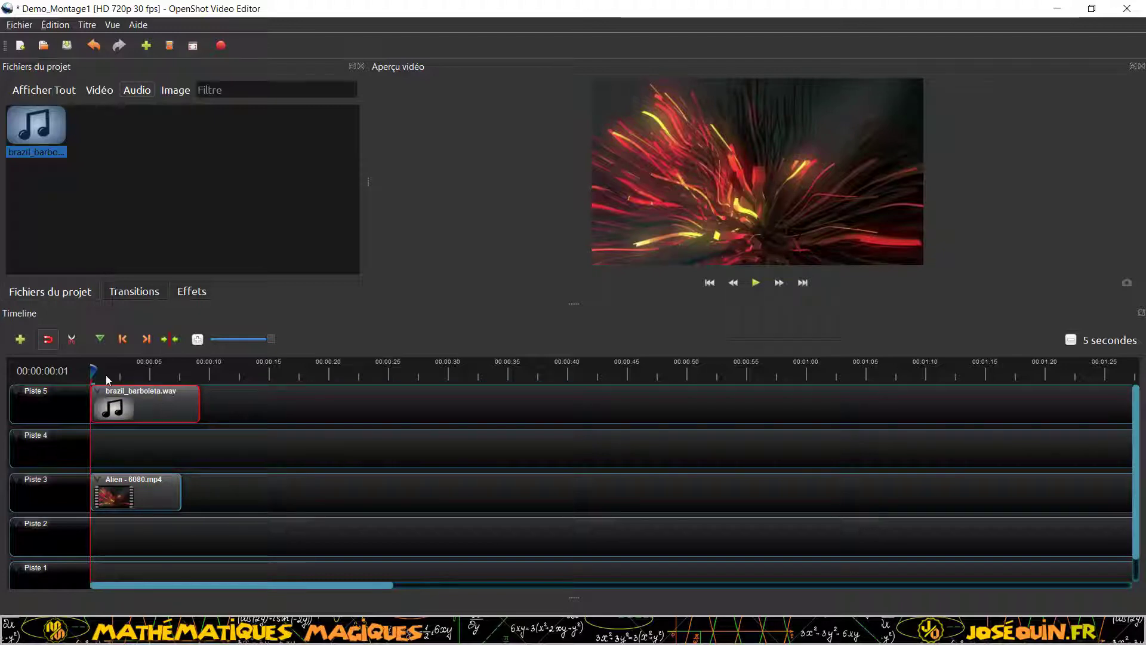
pyautogui.moveTo(91, 371); pyautogui.dragTo(184, 400)
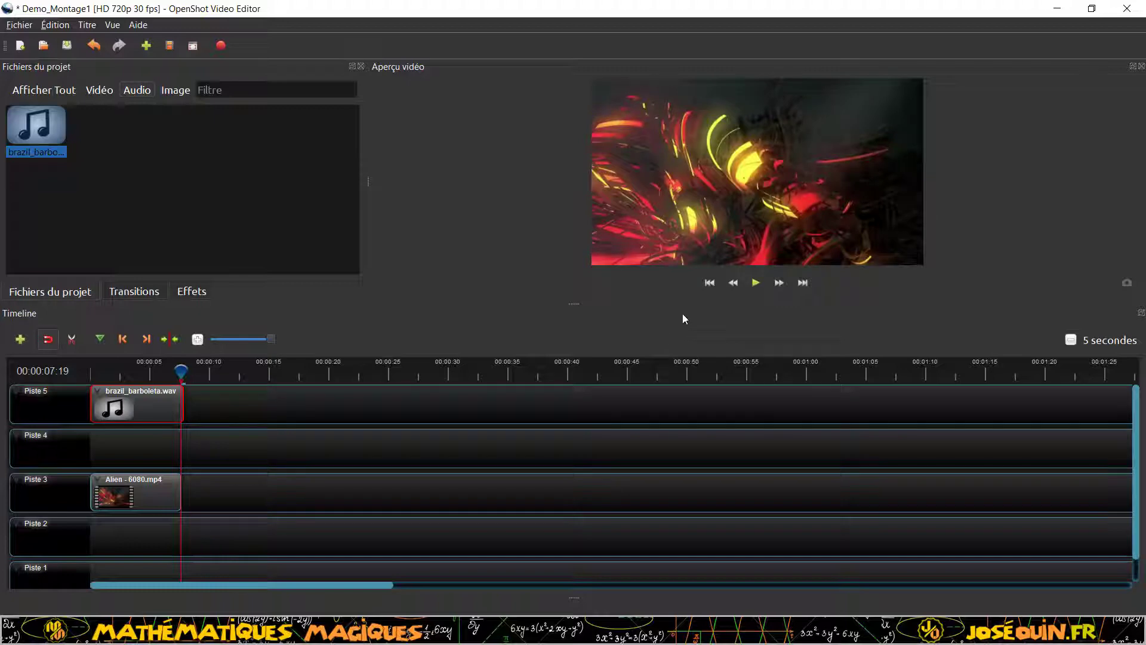
# Step: Play the intro from the beginning to check the video with its music, and return the playhead to the start
pyautogui.click(709, 283)
pyautogui.click(755, 283)
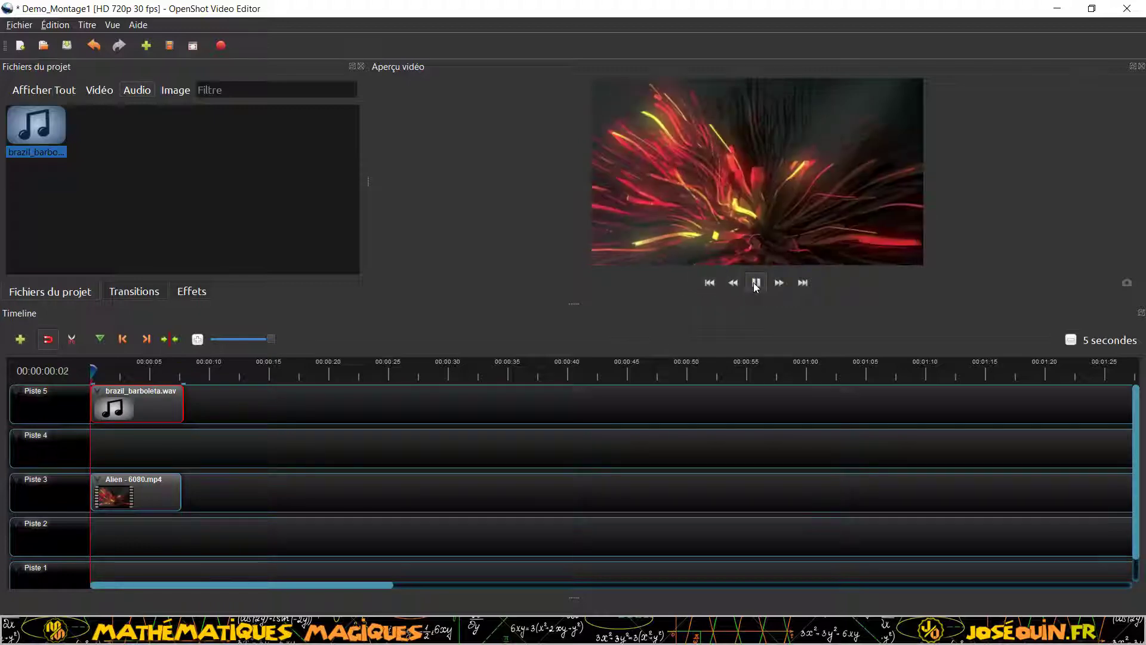
pyautogui.click(710, 285)
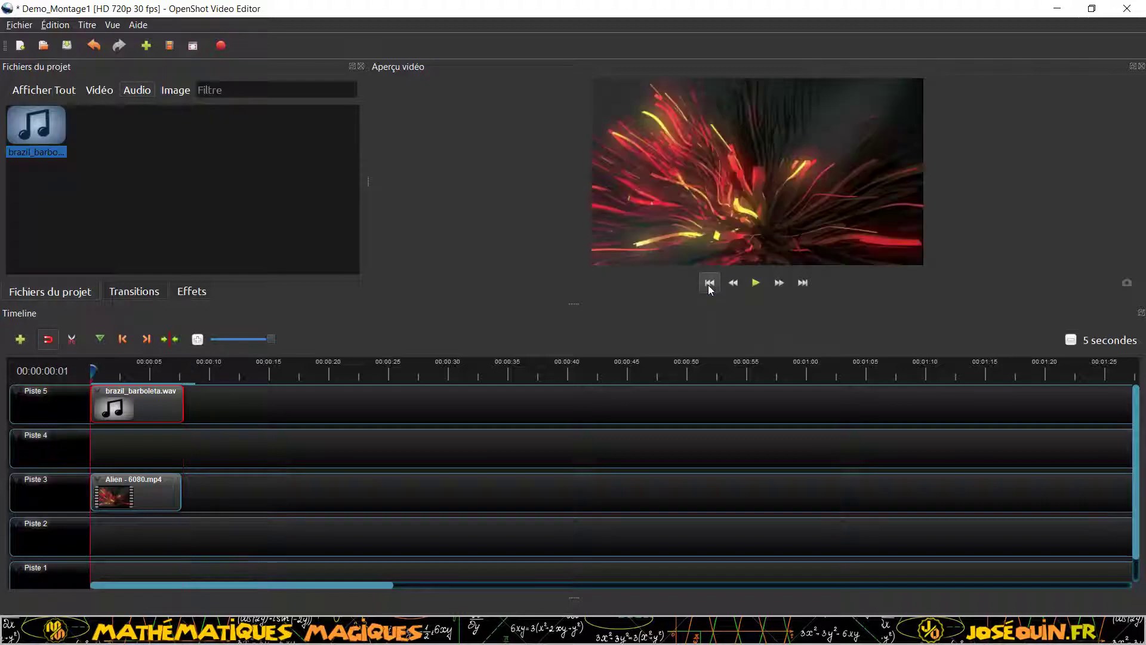
# Step: Play the intro through to its end
pyautogui.click(759, 284)
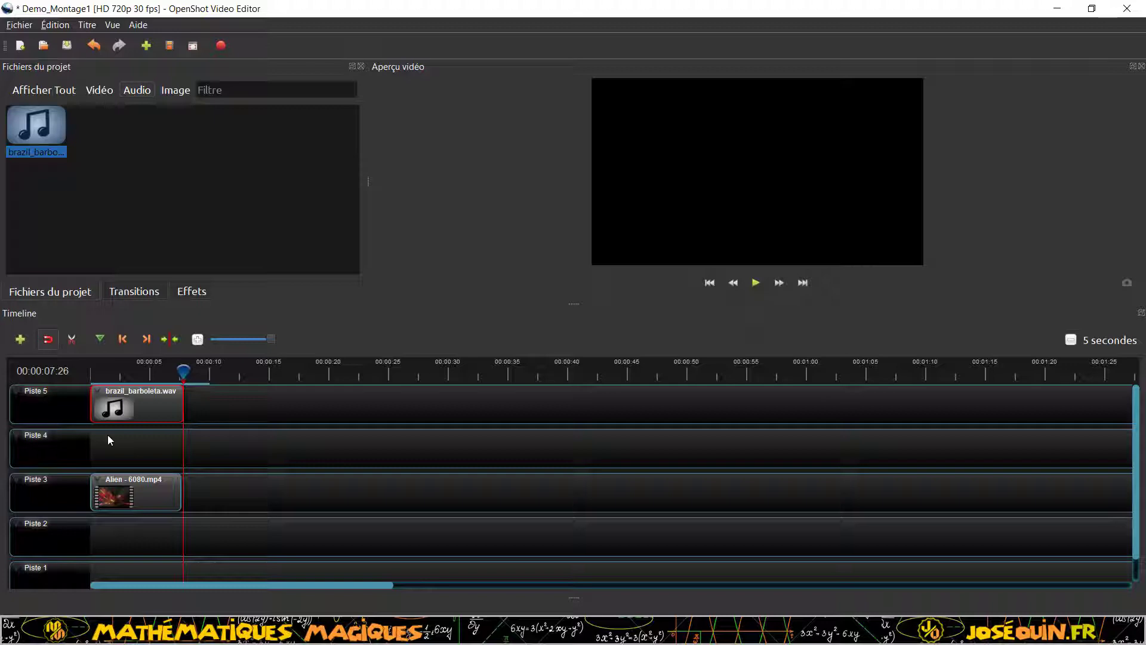
# Step: Filter the project files to images and remove both existing title files from the project
pyautogui.click(170, 89)
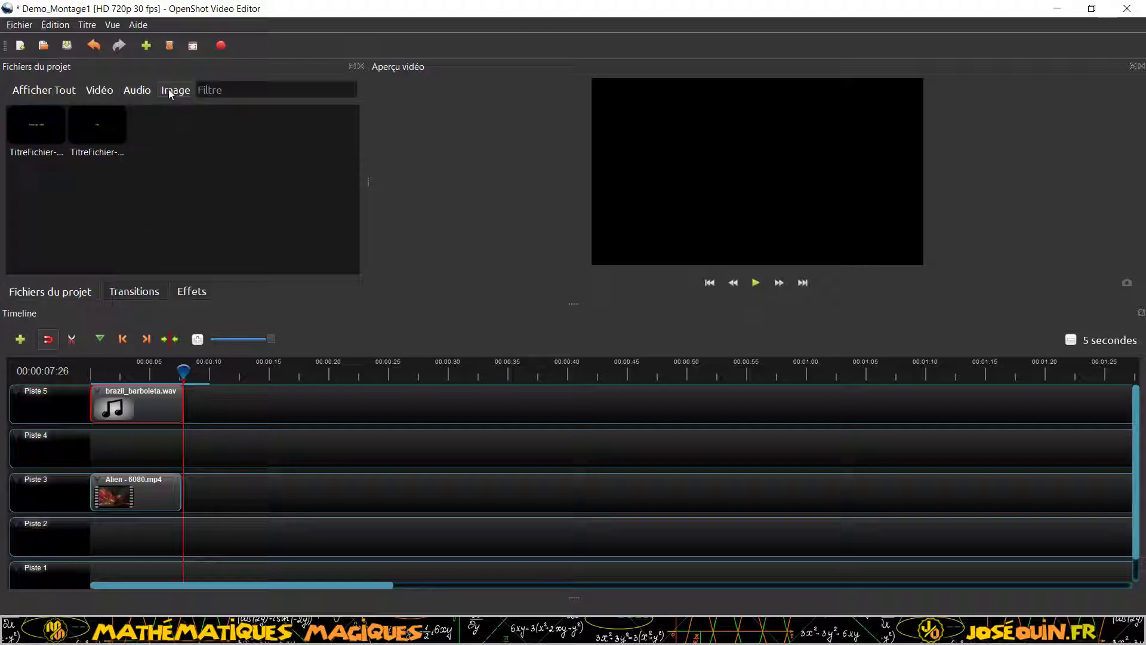
pyautogui.click(95, 135)
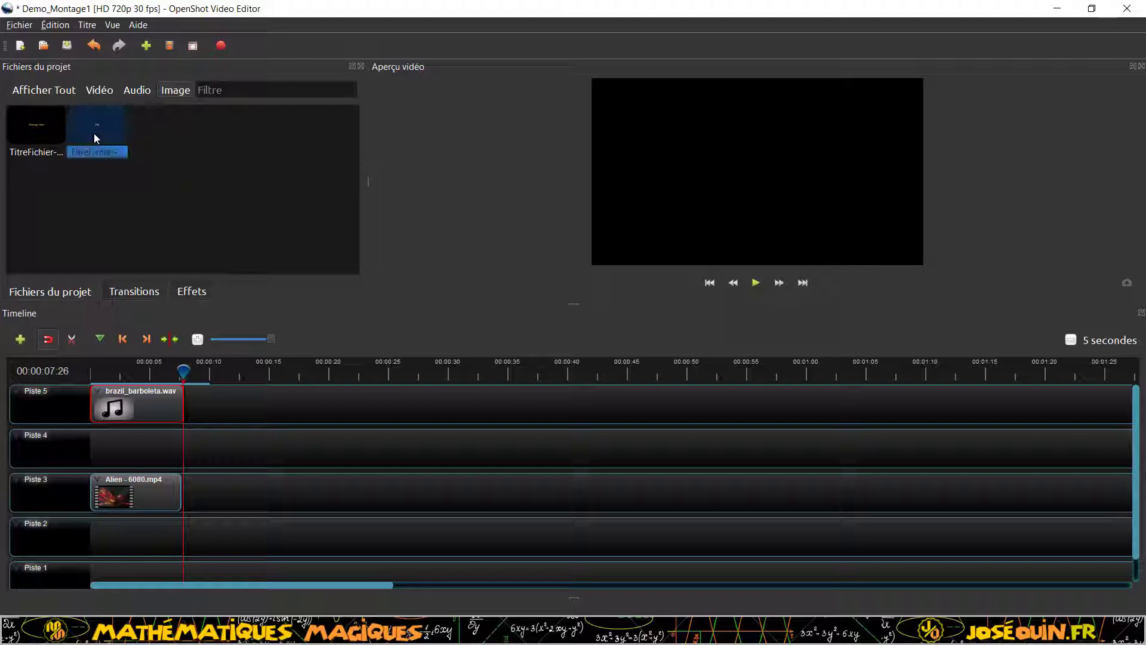
pyautogui.rightClick(95, 134)
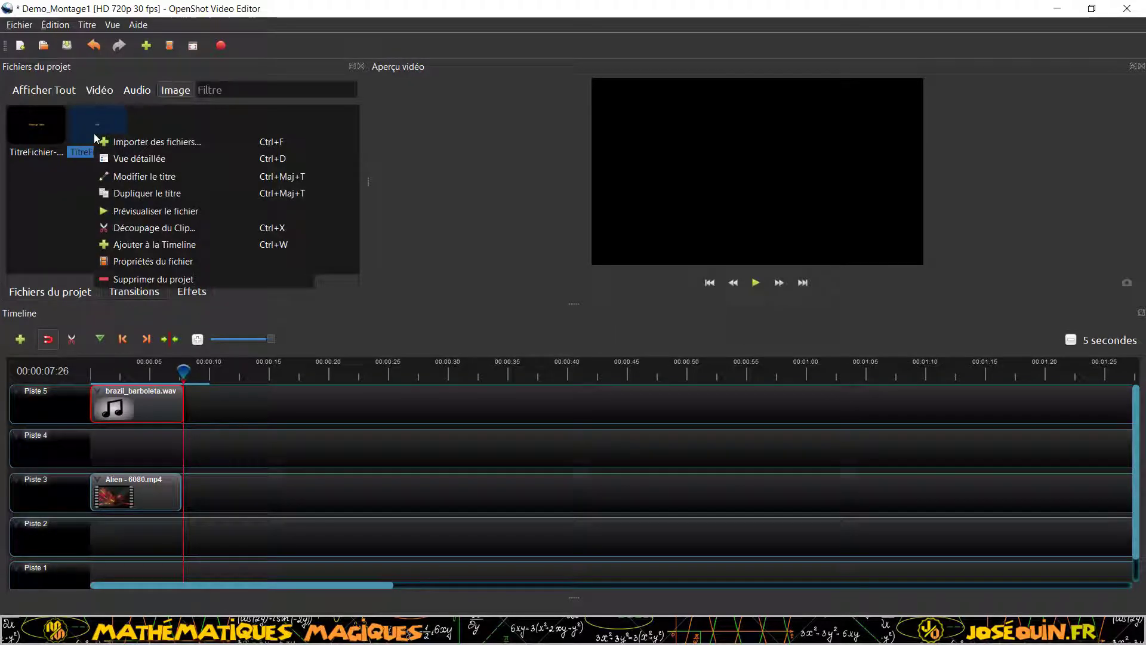
pyautogui.click(133, 278)
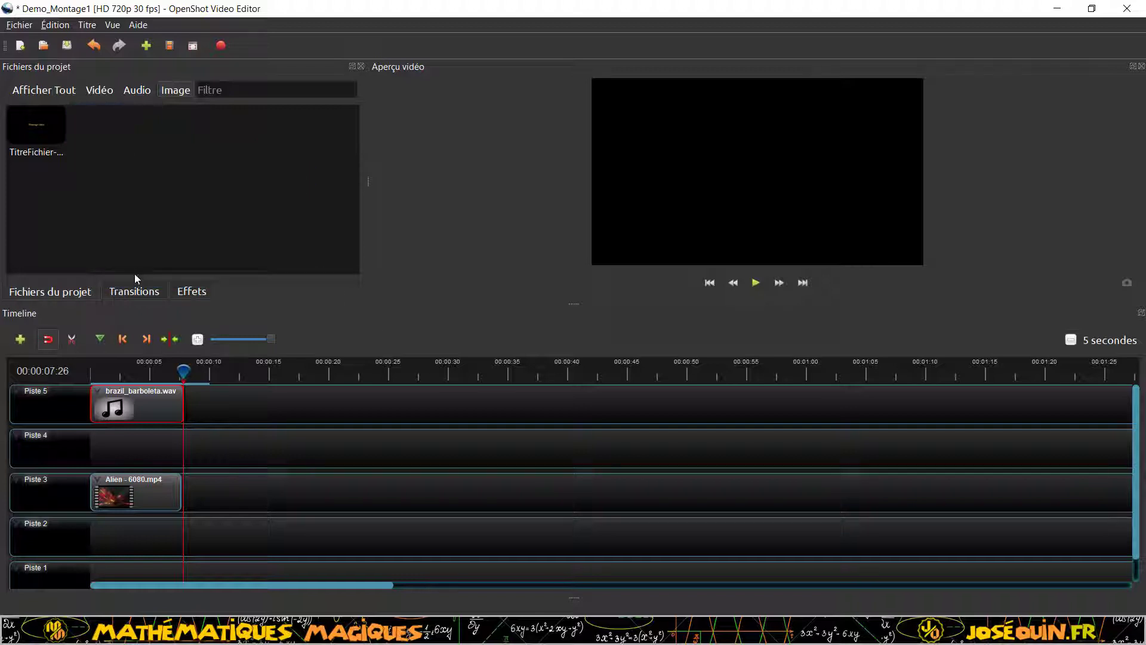
pyautogui.rightClick(30, 125)
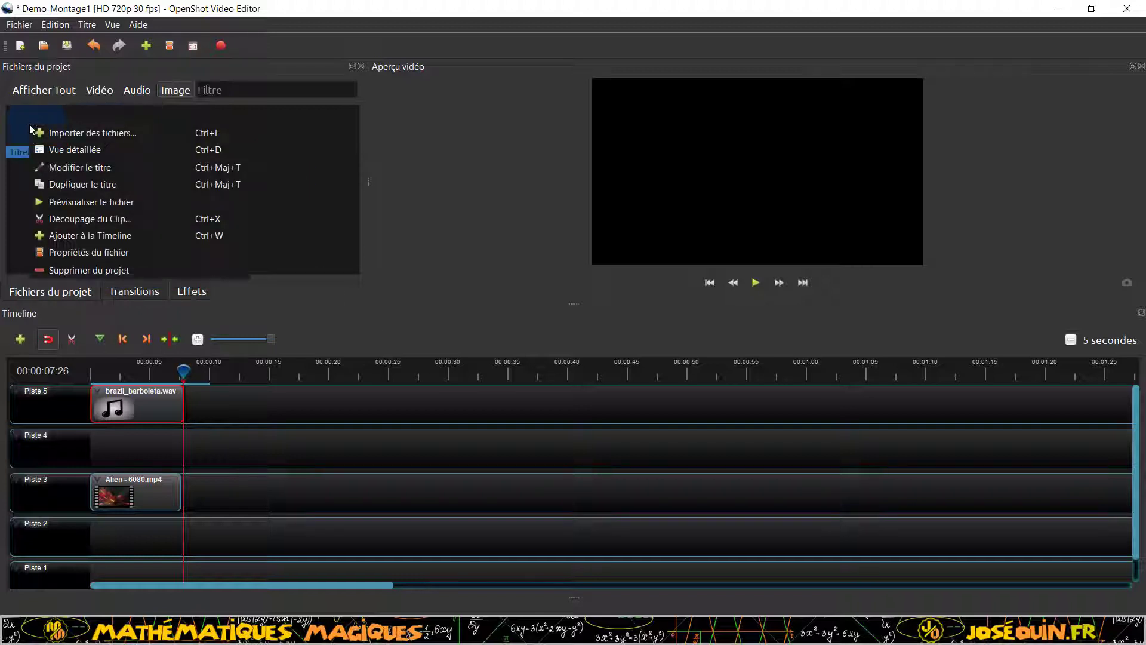
pyautogui.click(78, 270)
# Step: Start a new title based on the En Or 1 template
pyautogui.click(89, 27)
pyautogui.click(95, 41)
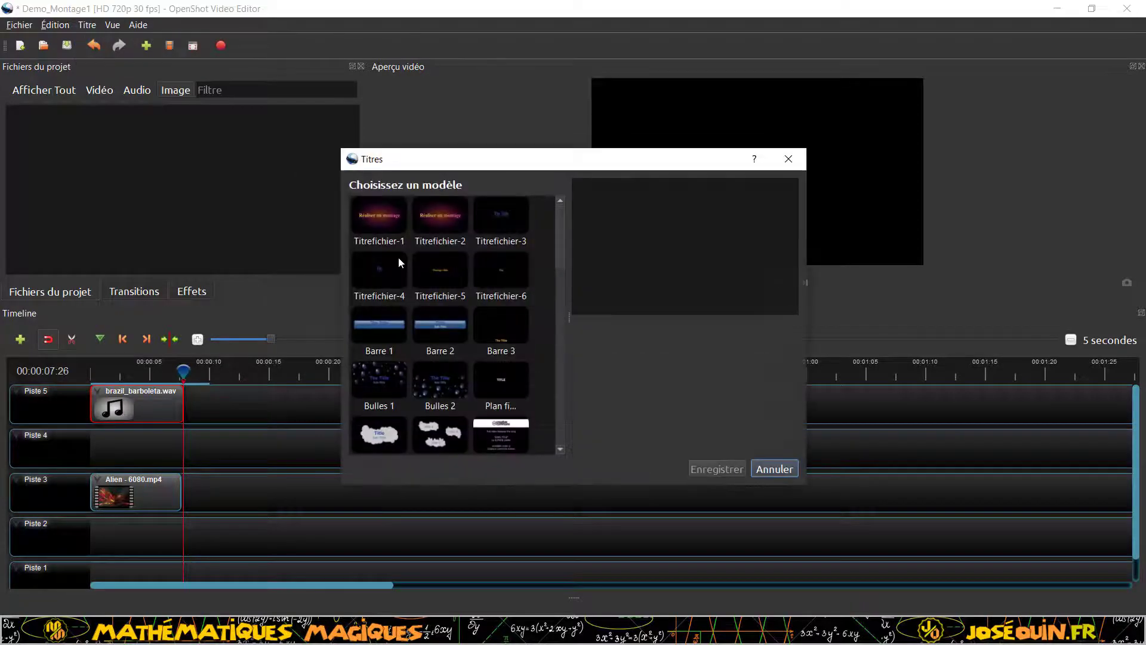
pyautogui.scroll(-5, 465, 352)
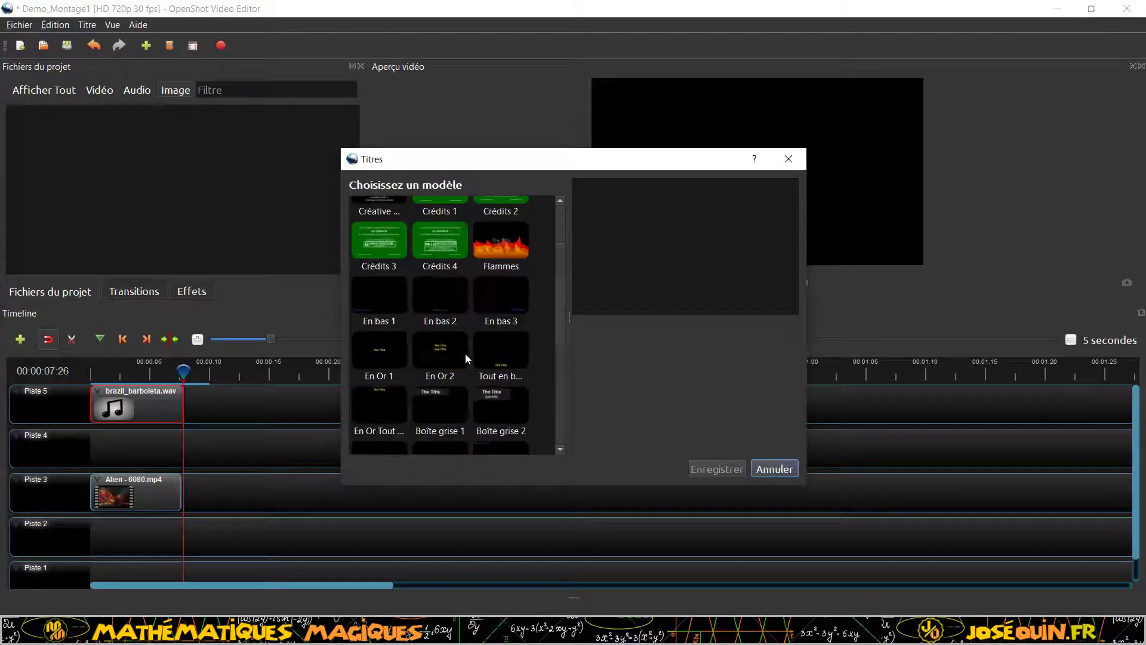
pyautogui.click(379, 357)
# Step: Set the title's first line to "Montage" and save the title
pyautogui.moveTo(731, 357); pyautogui.dragTo(681, 358)
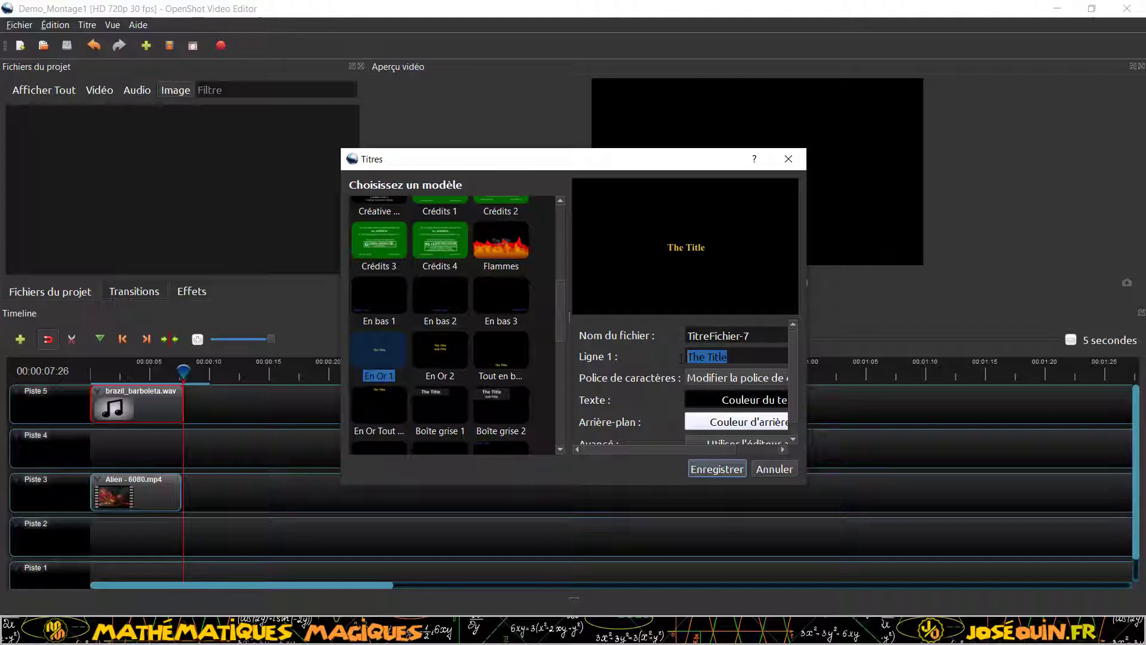
pyautogui.write('Mantage')
pyautogui.press('BackSpace')
pyautogui.press('BackSpace')
pyautogui.press('BackSpace')
pyautogui.press('BackSpace')
pyautogui.press('BackSpace')
pyautogui.press('BackSpace')
pyautogui.press('BackSpace')
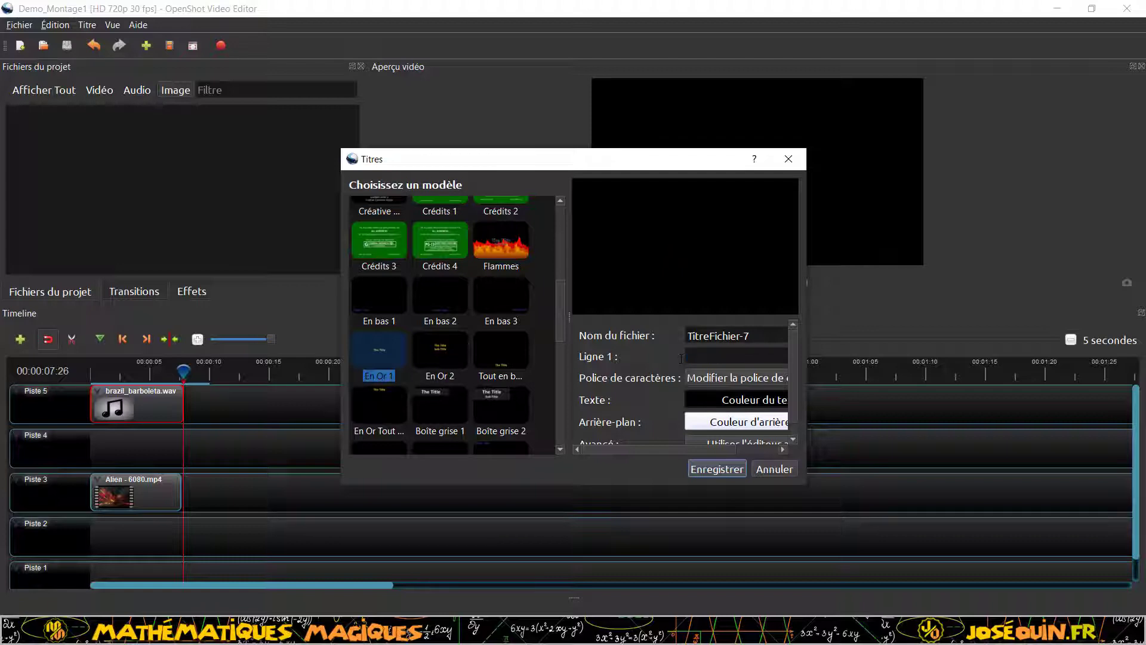
pyautogui.write('Montage')
pyautogui.click(710, 473)
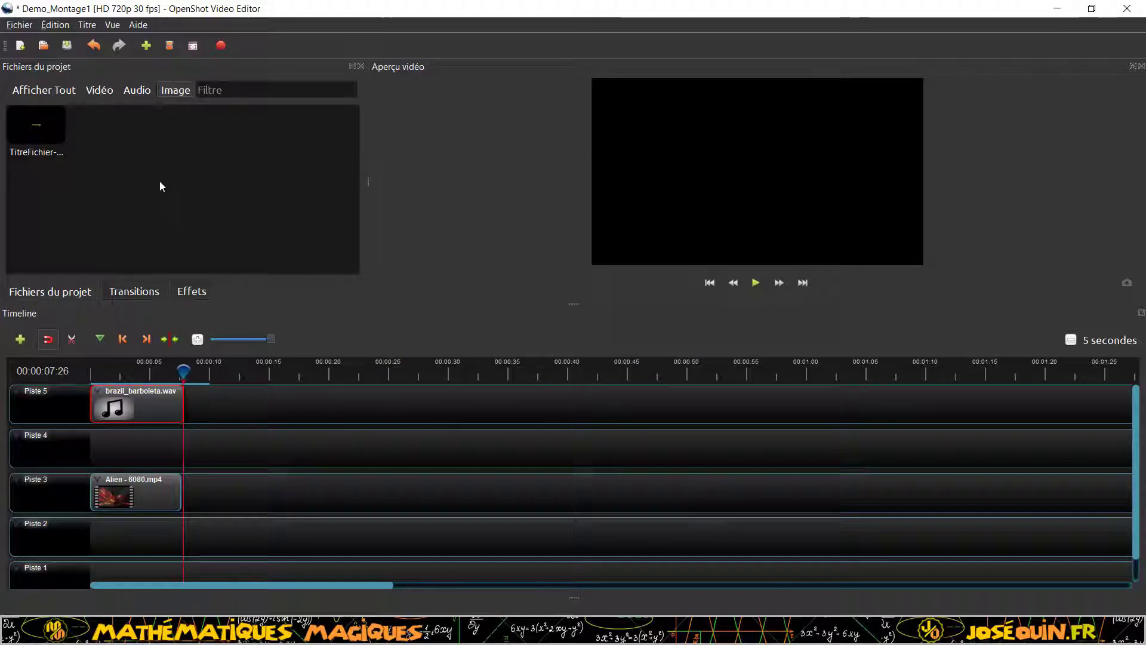
# Step: Place the Montage title at the start of Piste 4 and shorten its end to about 8 seconds
pyautogui.click(38, 126)
pyautogui.moveTo(38, 126); pyautogui.dragTo(88, 458)
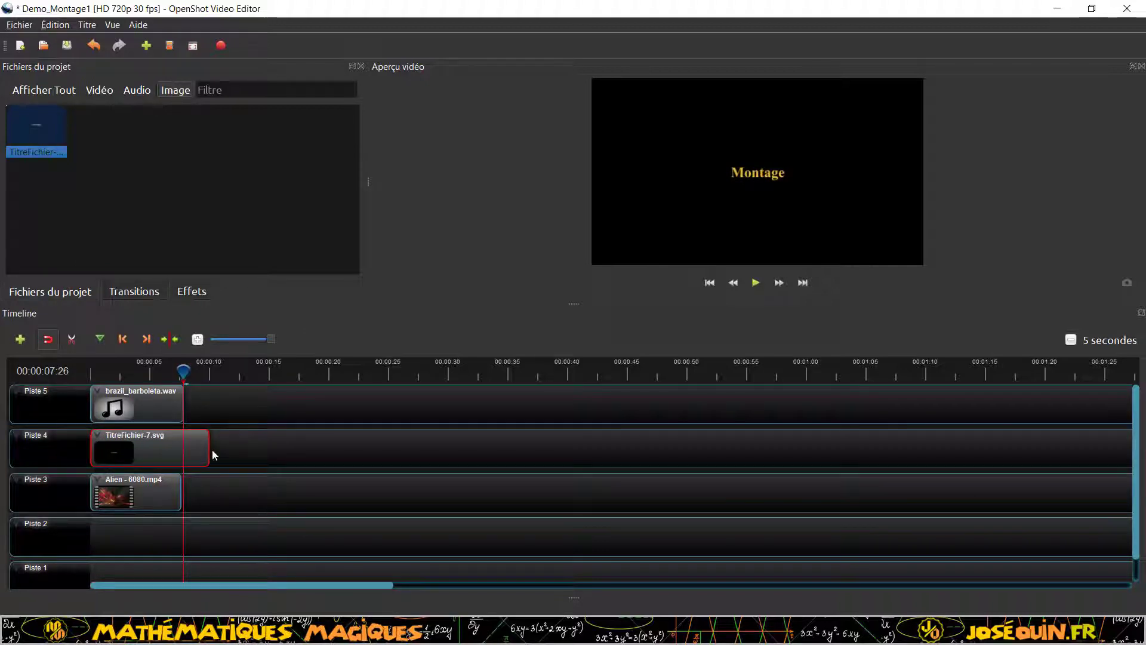
pyautogui.moveTo(209, 449); pyautogui.dragTo(186, 446)
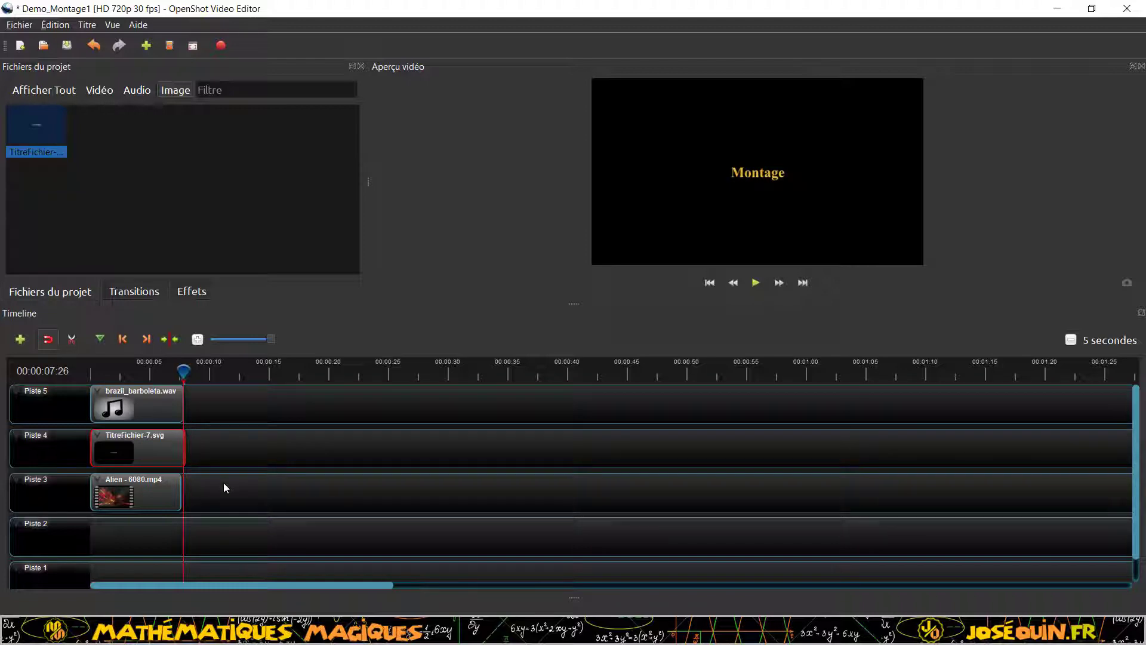
pyautogui.moveTo(185, 443); pyautogui.dragTo(184, 444)
# Step: Extend the Alien - 6080.mp4 clip and trim the title clip so both end with the music at about 00:00:07:26
pyautogui.scroll(3, 270, 482)
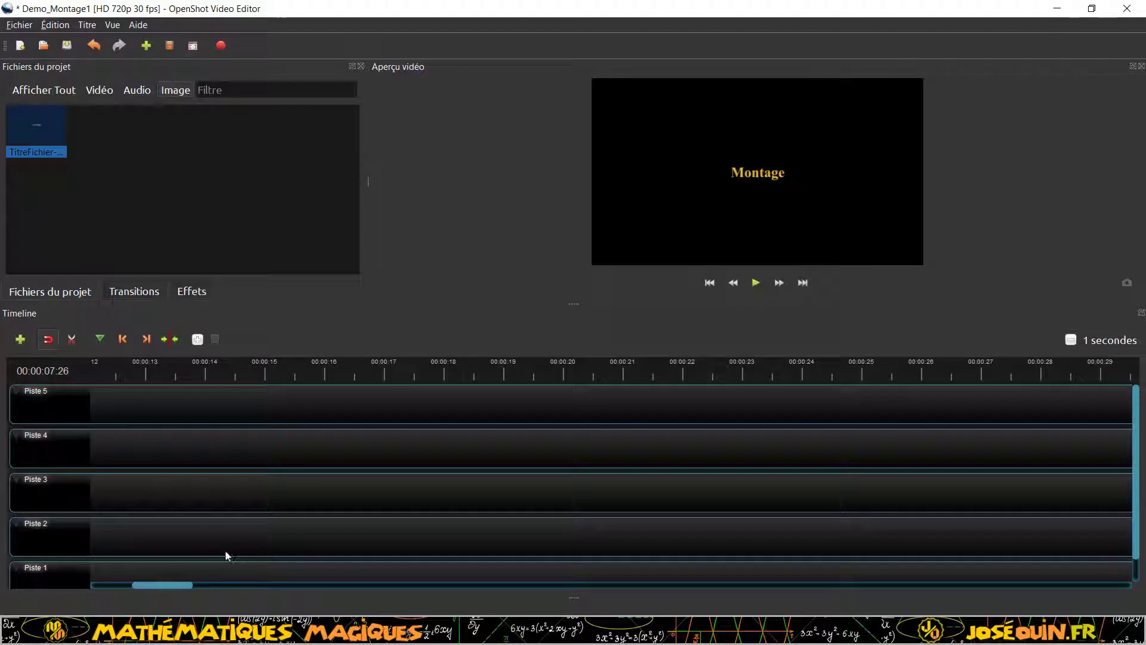
pyautogui.moveTo(171, 584); pyautogui.dragTo(123, 588)
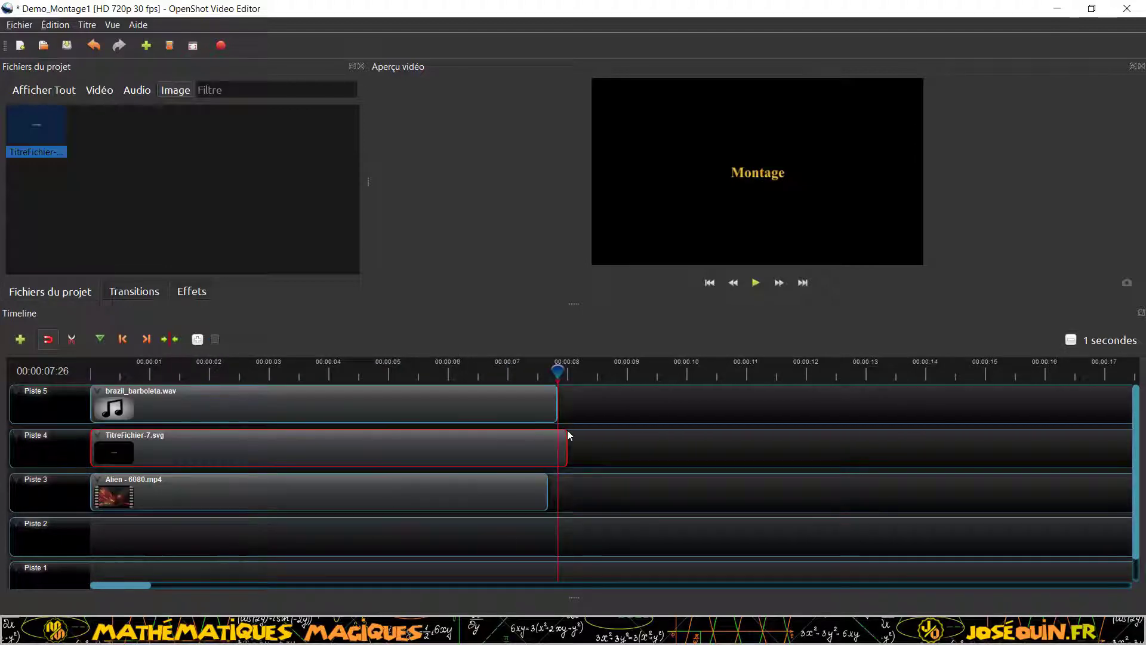
pyautogui.moveTo(546, 486); pyautogui.dragTo(560, 485)
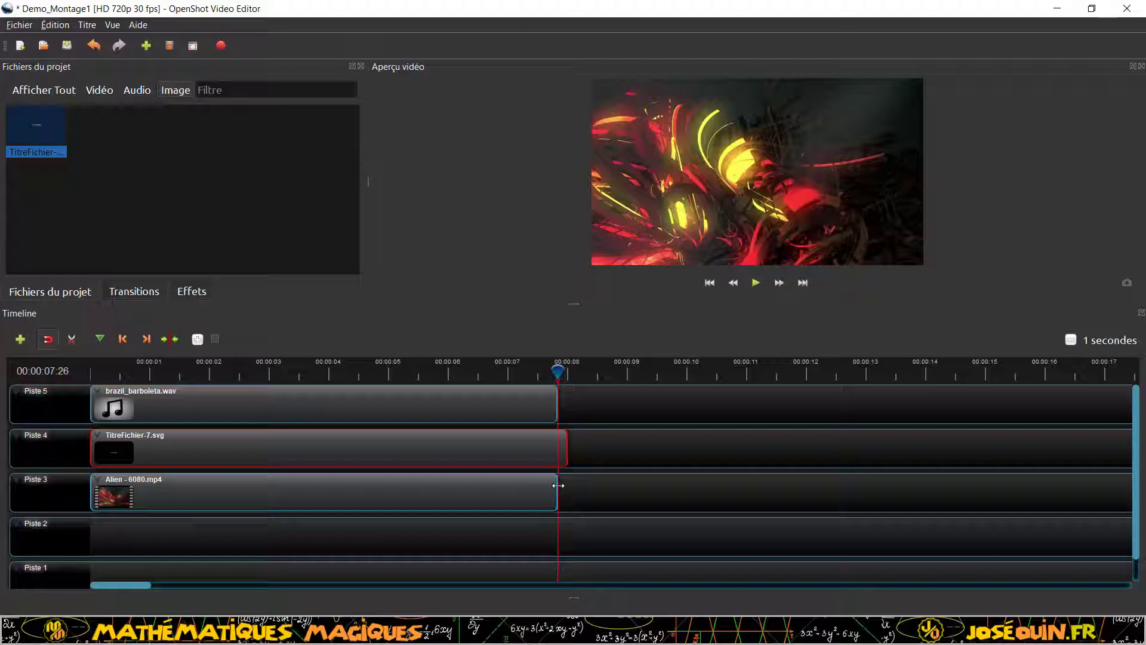
pyautogui.moveTo(568, 442); pyautogui.dragTo(558, 443)
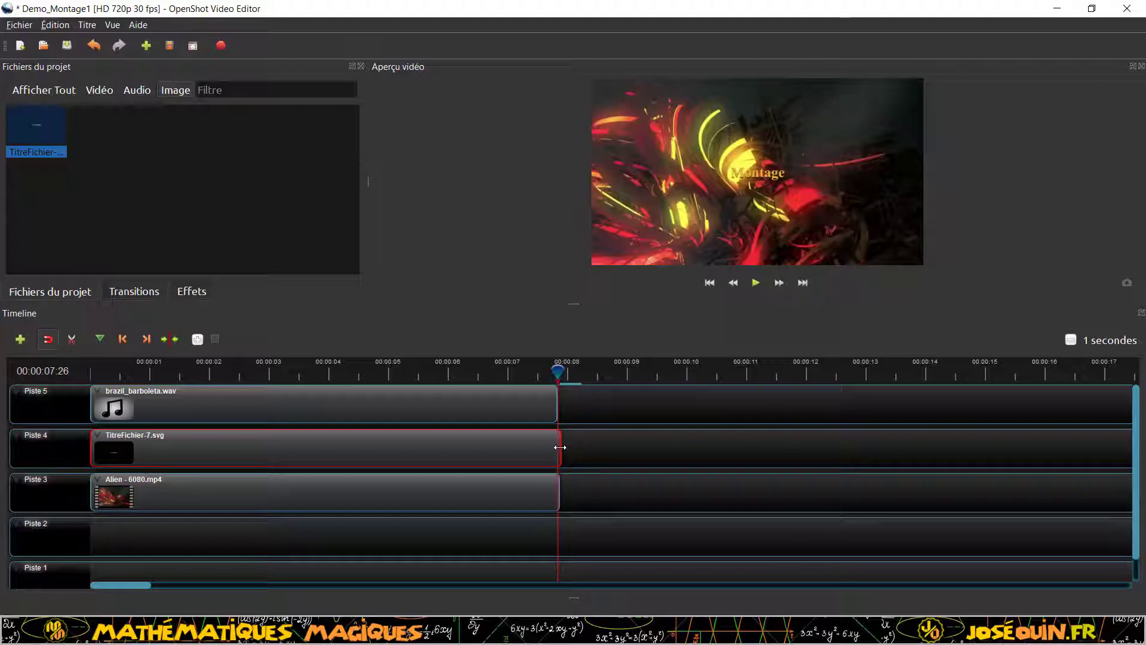
pyautogui.moveTo(560, 447); pyautogui.dragTo(559, 447)
pyautogui.moveTo(559, 447); pyautogui.dragTo(560, 447)
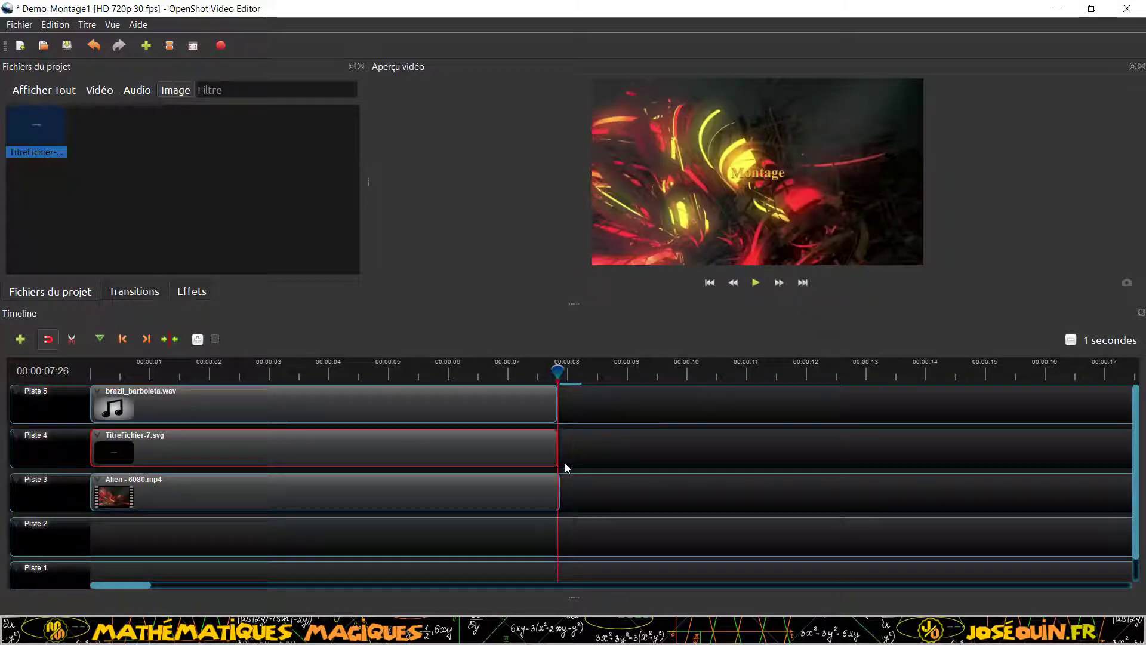
pyautogui.scroll(-1, 565, 464)
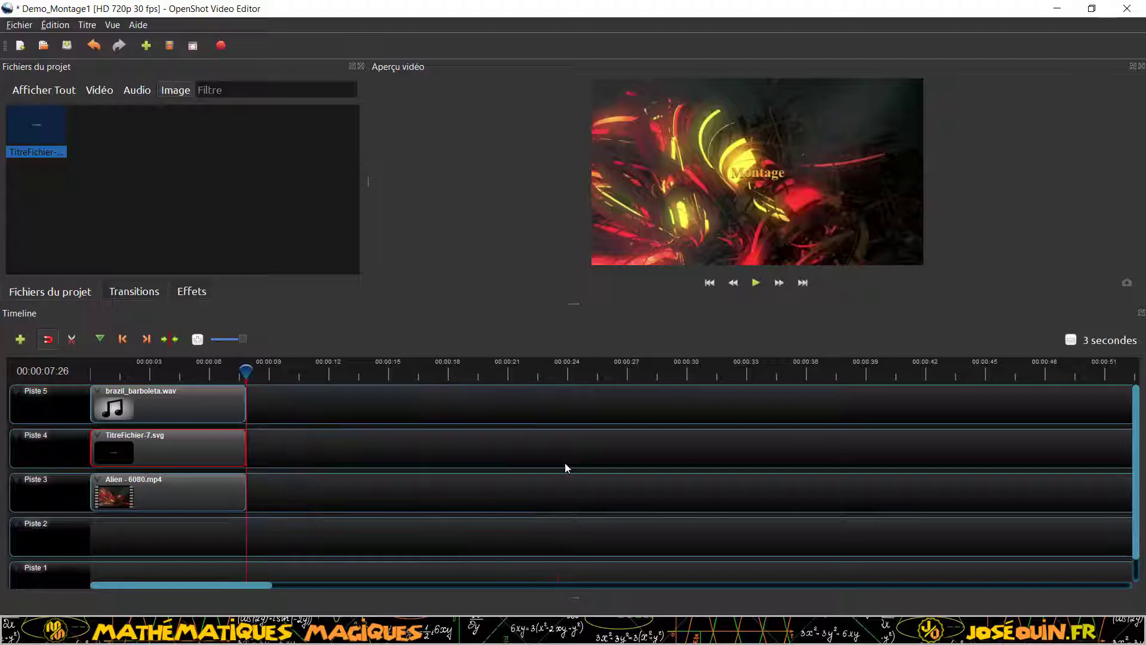
# Step: Play the montage from the start to check the title over the background video
pyautogui.click(734, 282)
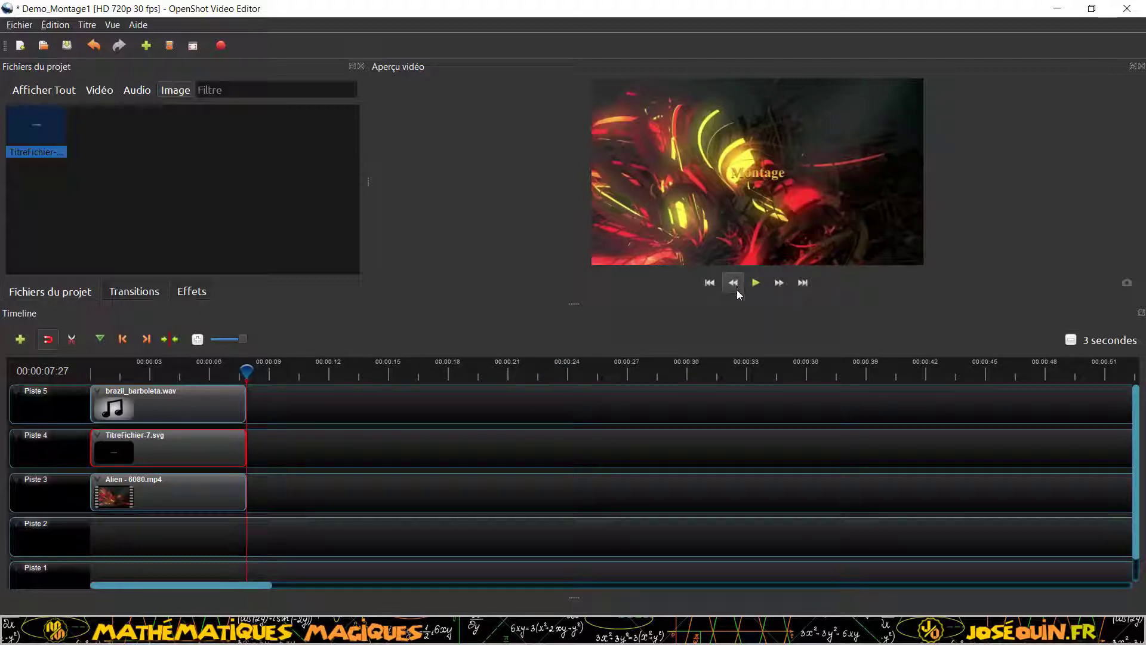
pyautogui.click(711, 283)
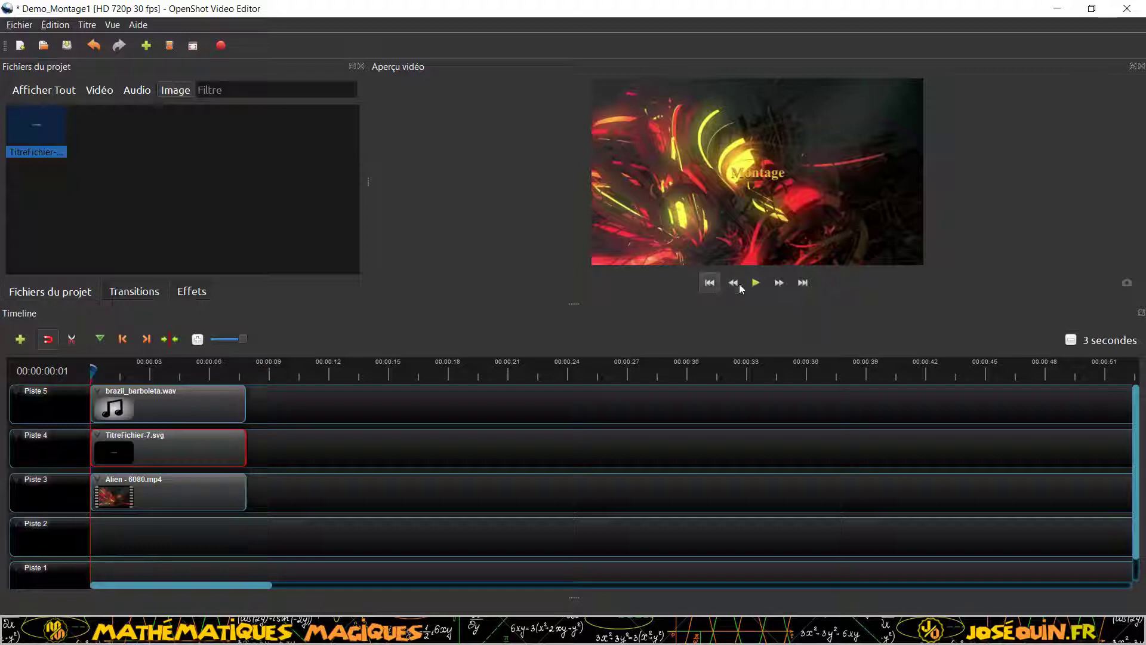
pyautogui.click(755, 283)
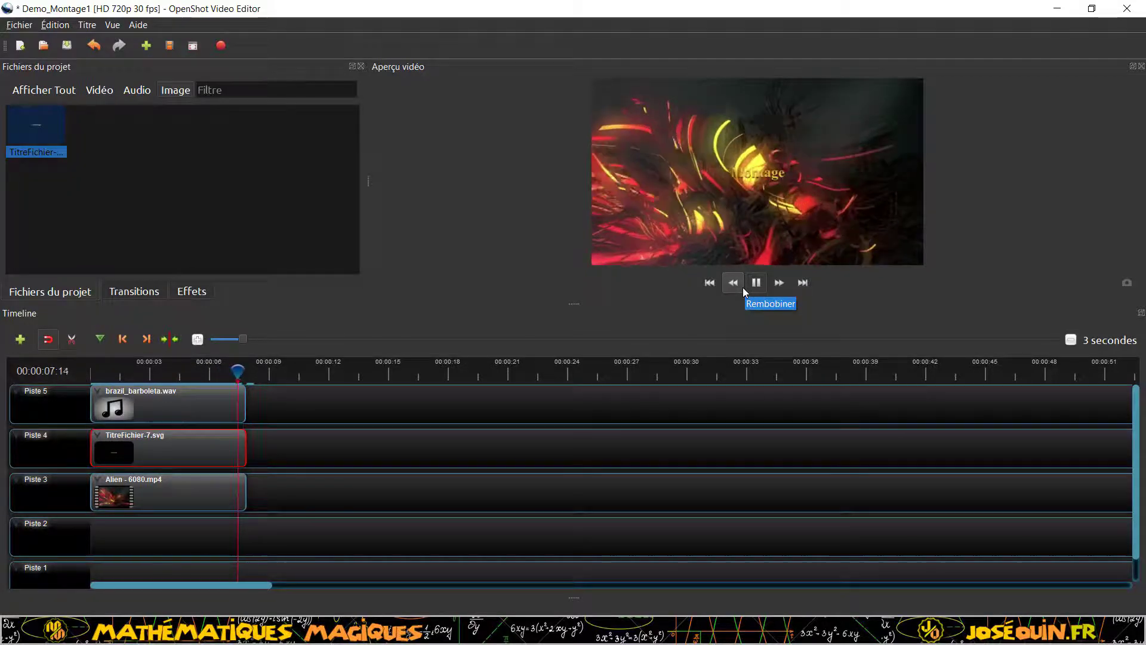
pyautogui.click(749, 288)
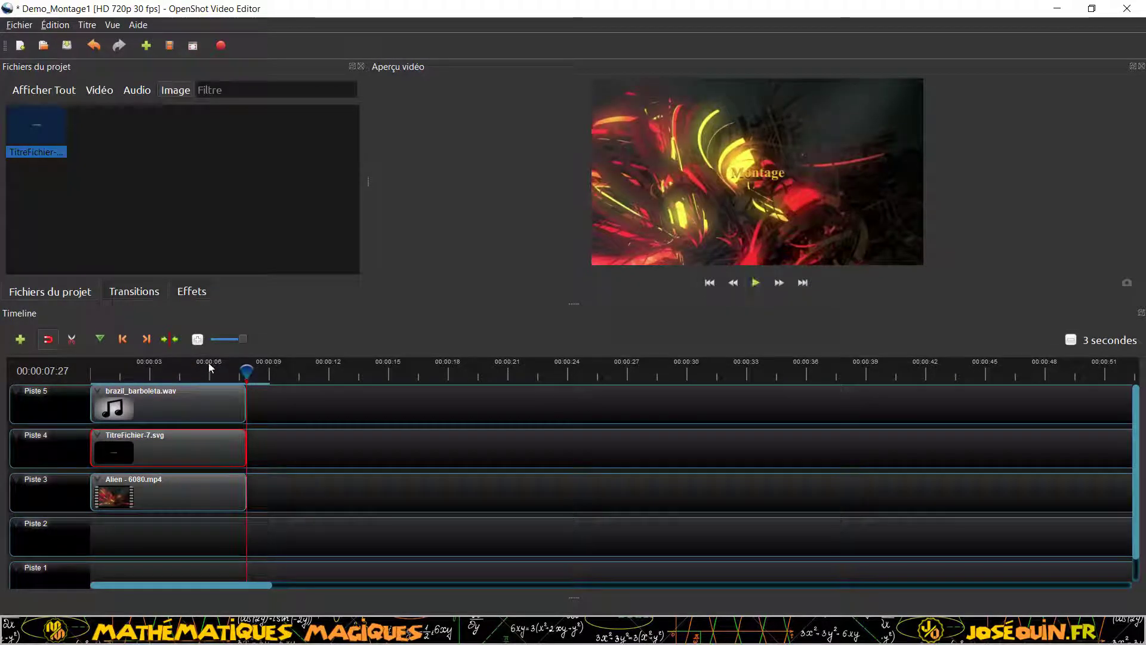
# Step: Edit the Montage title, set its font to Ubuntu Regular at size 20, and save it
pyautogui.rightClick(38, 132)
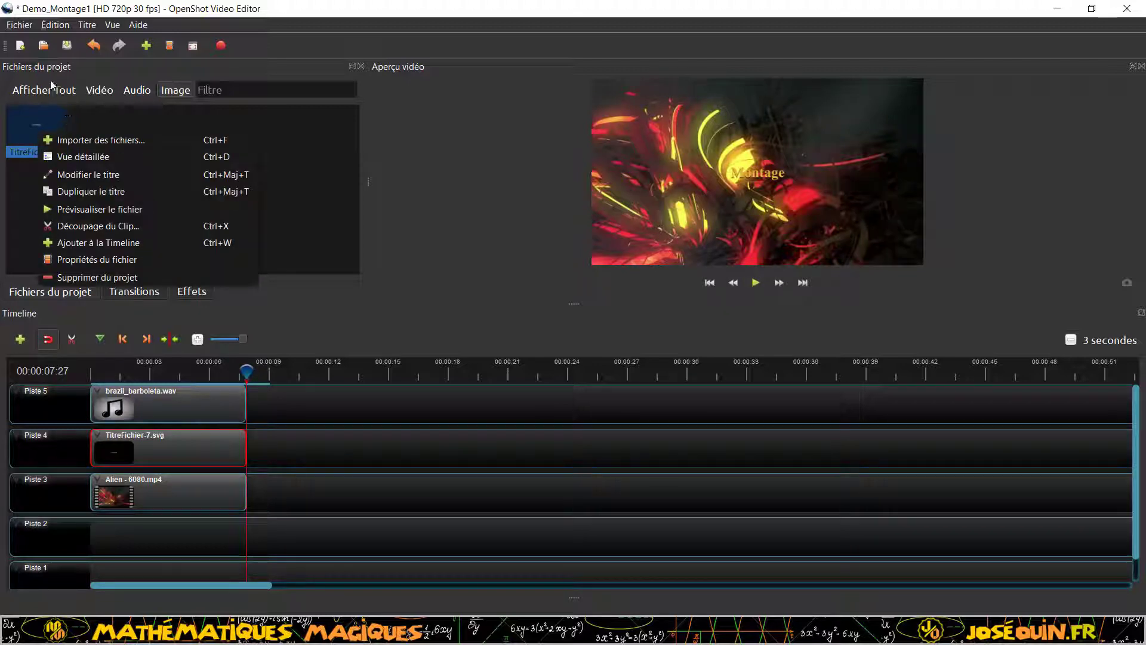
pyautogui.click(82, 178)
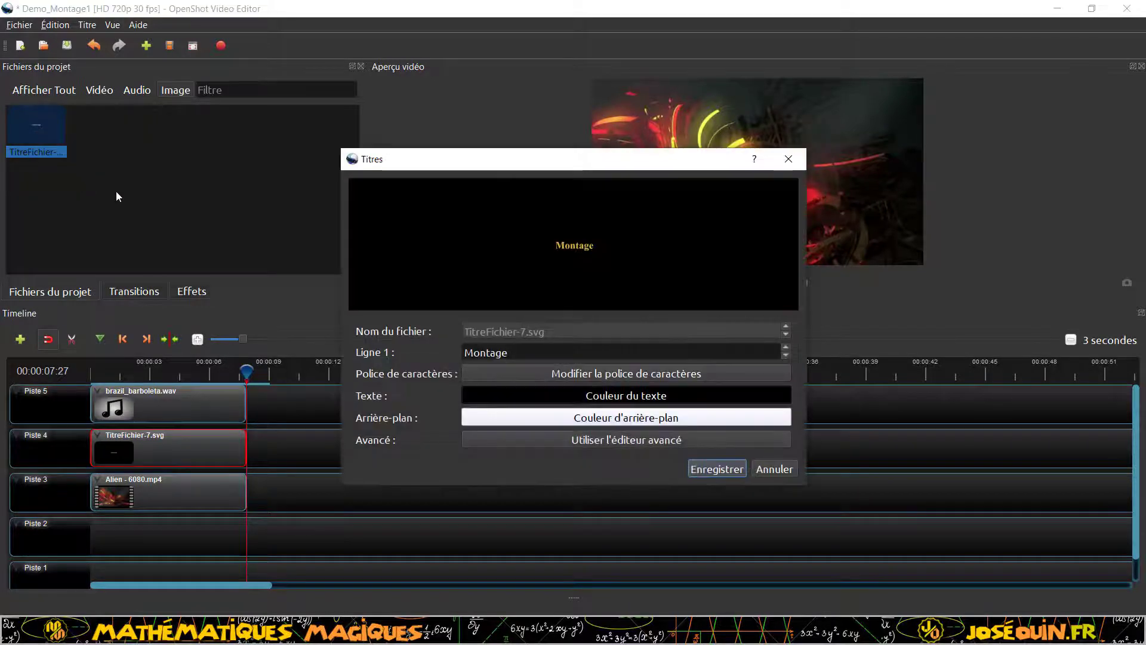
pyautogui.click(669, 373)
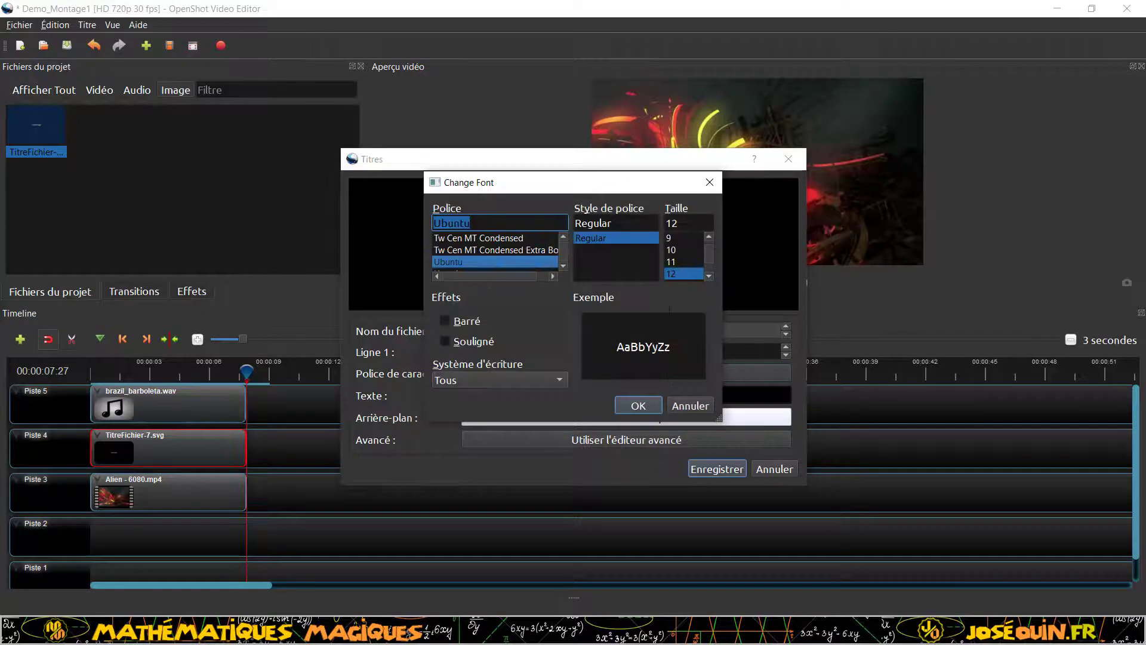
pyautogui.click(710, 260)
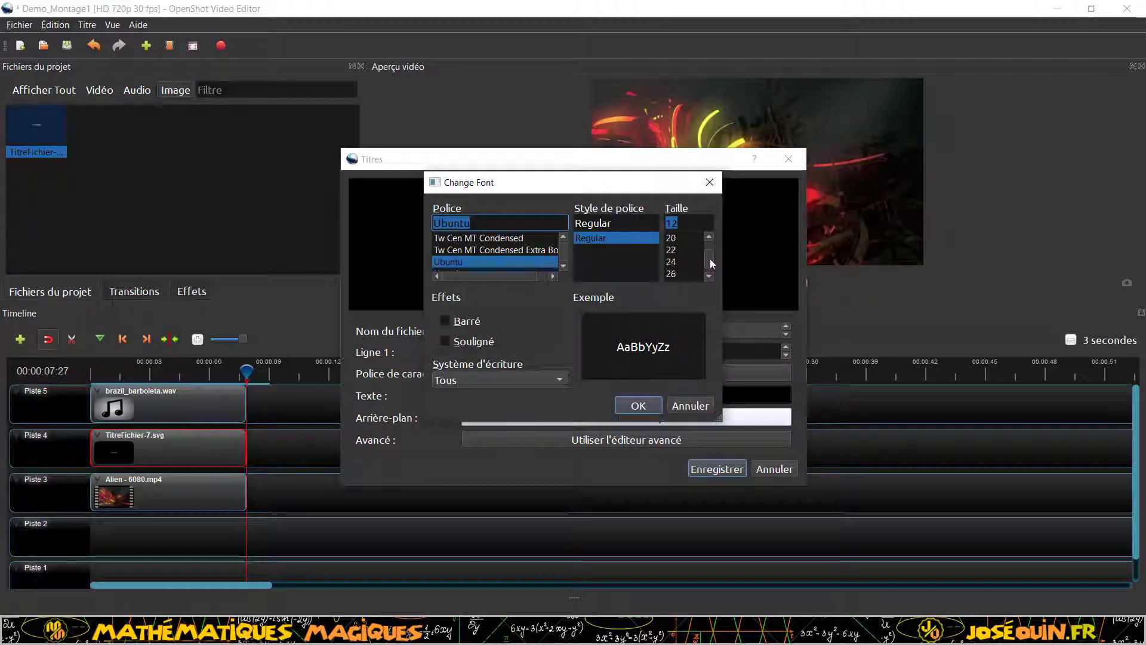
pyautogui.click(677, 273)
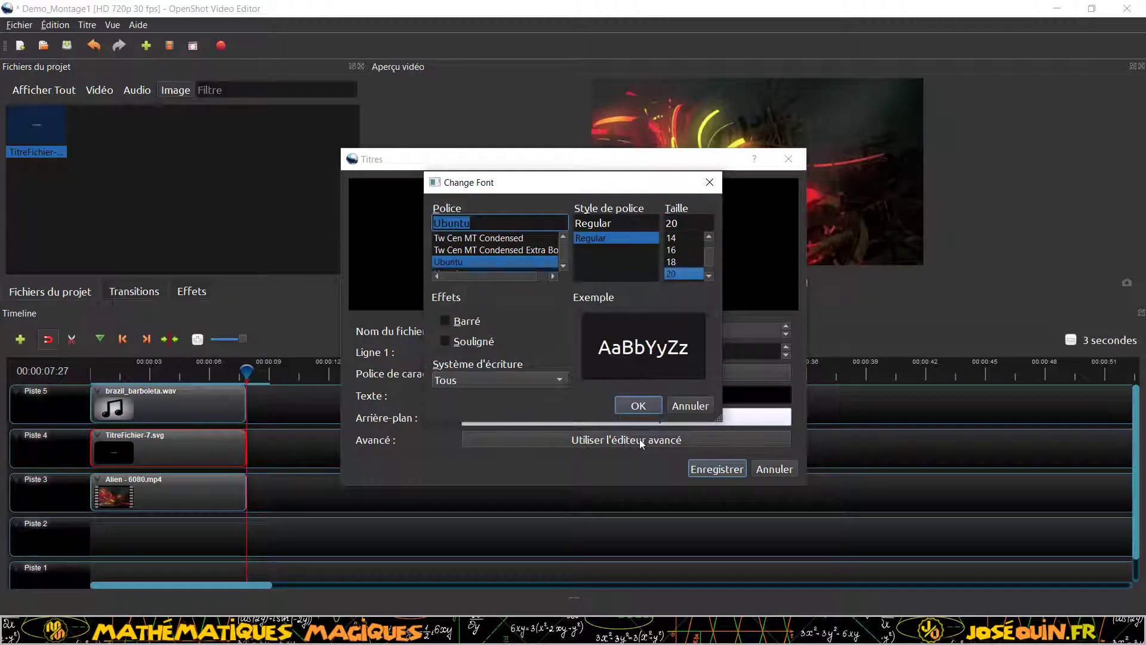
pyautogui.click(633, 406)
pyautogui.click(714, 468)
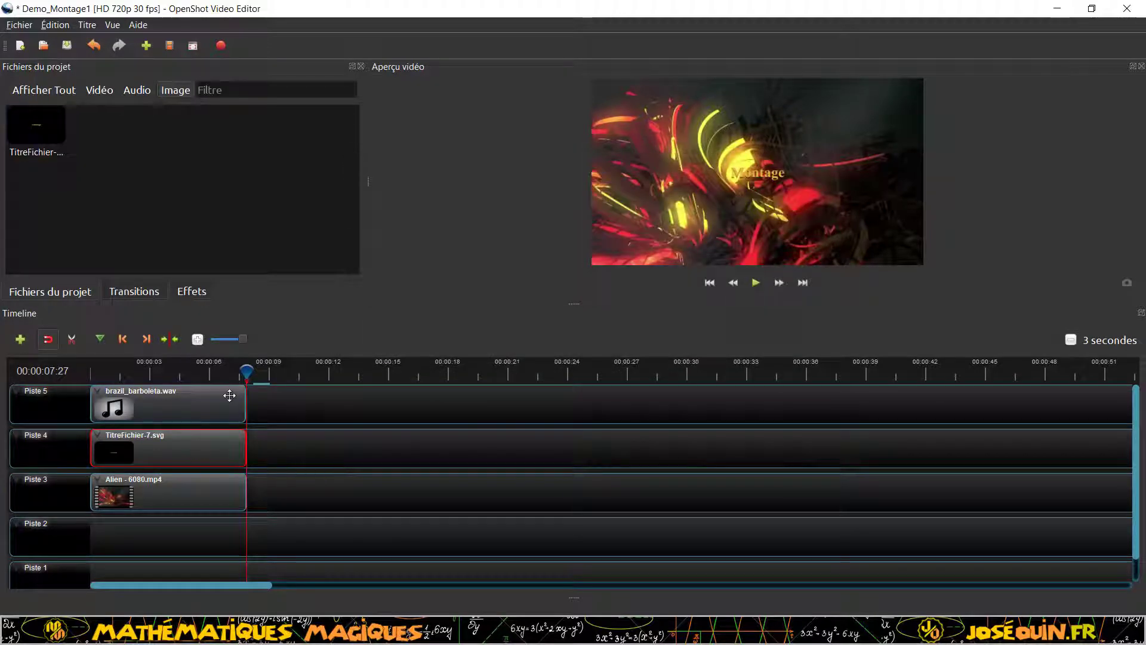
# Step: Play the intro from the beginning to check the title's new font, and pause at about 4 seconds
pyautogui.moveTo(247, 374); pyautogui.dragTo(91, 372)
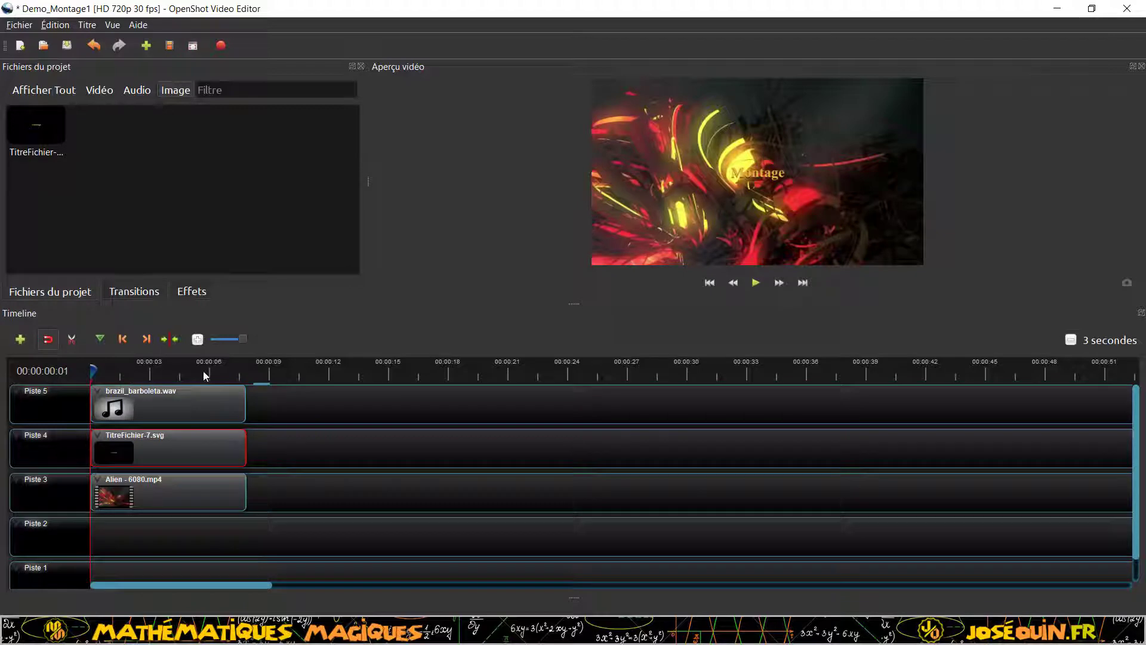
pyautogui.click(760, 282)
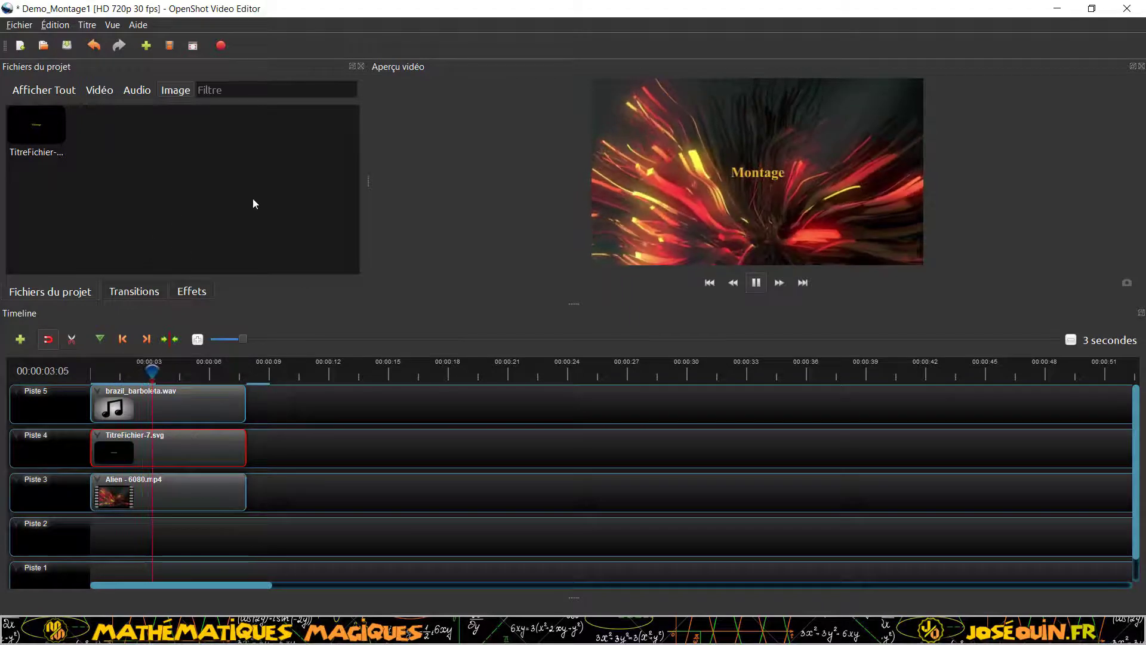
pyautogui.click(760, 284)
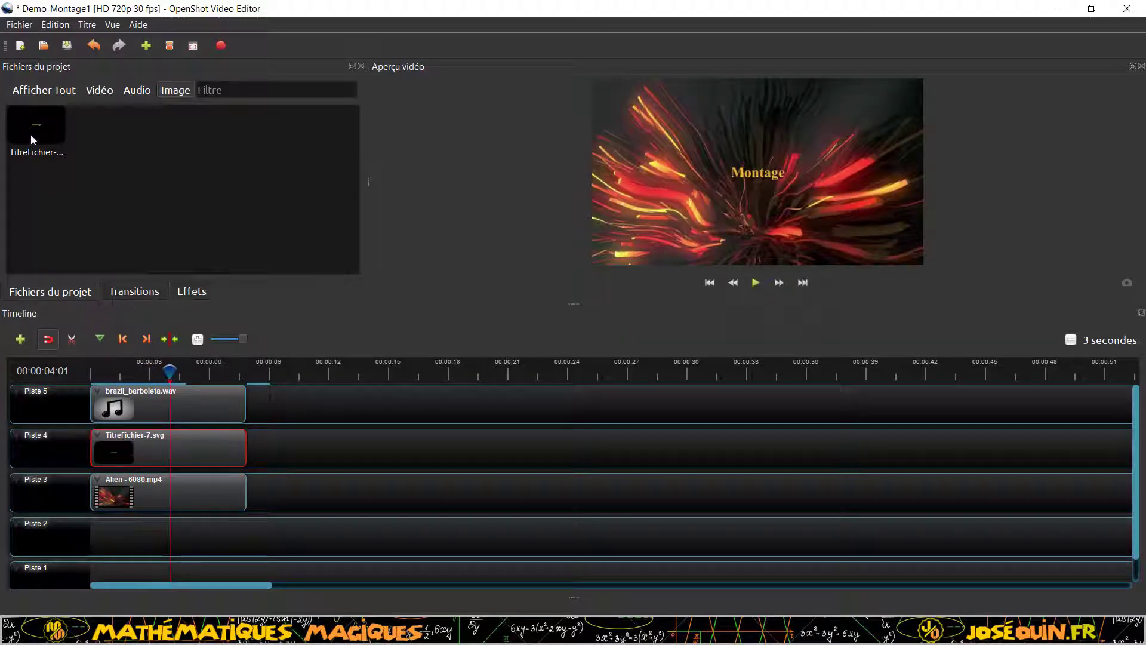
# Step: Try a second copy of the edited title on Piste 4 just after the intro, and delete that copy
pyautogui.moveTo(41, 127); pyautogui.dragTo(265, 454)
pyautogui.moveTo(171, 373)
pyautogui.mouseDown()
pyautogui.moveTo(318, 376)
pyautogui.moveTo(161, 375)
pyautogui.mouseUp()
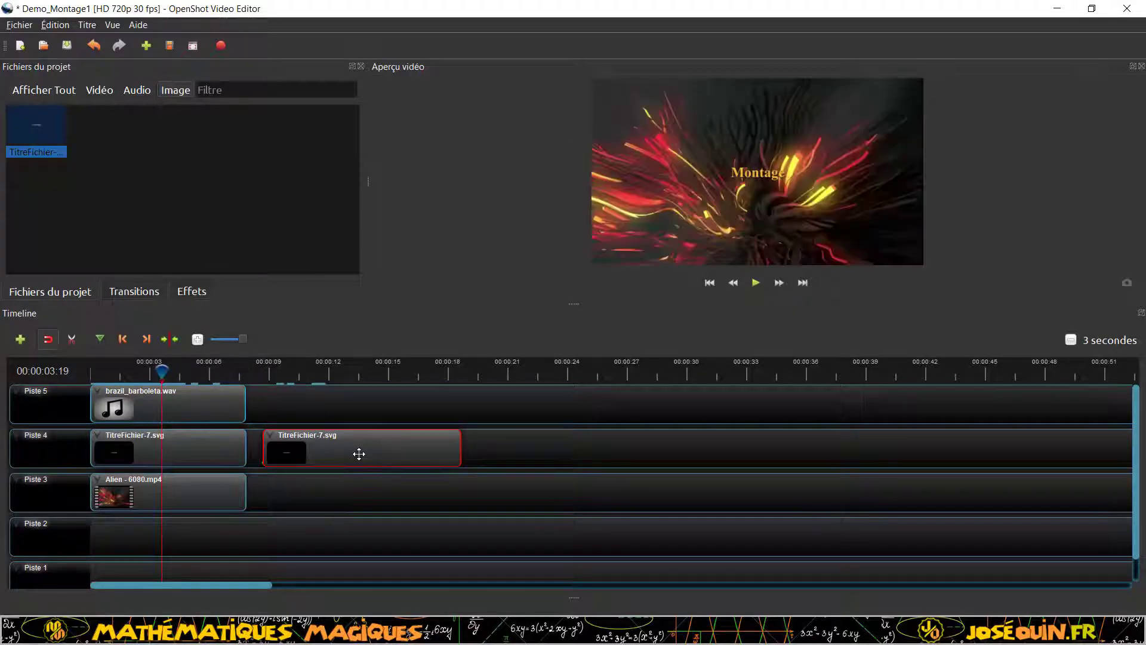
pyautogui.press('Delete')
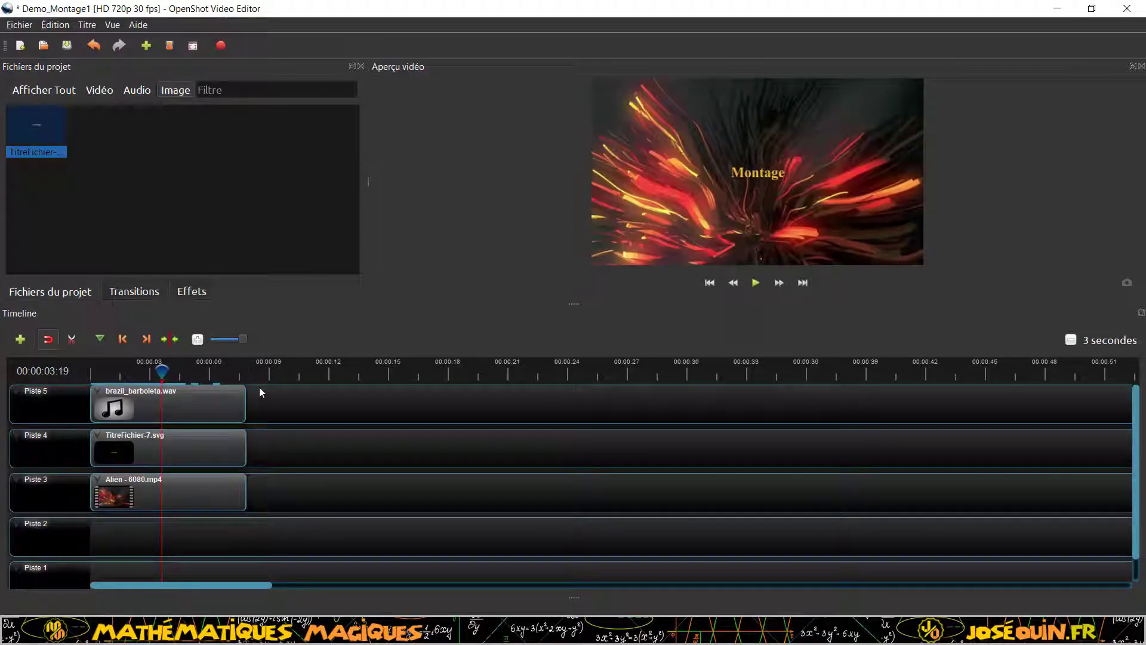
# Step: Scrub through the intro to 00:00:07:07 to check how the title reads over the video
pyautogui.moveTo(165, 374); pyautogui.dragTo(233, 376)
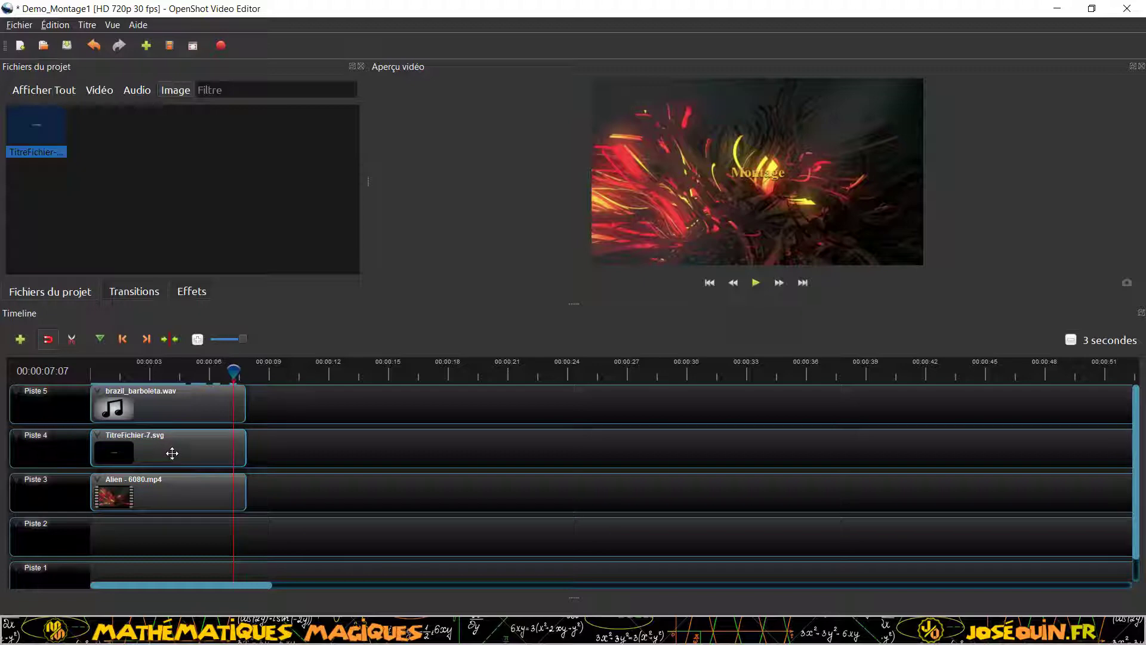
# Step: Add the Celine_Tam.mp4 video to Piste 4 directly after the intro, which ends at 00:00:07:26
pyautogui.moveTo(233, 371); pyautogui.dragTo(246, 370)
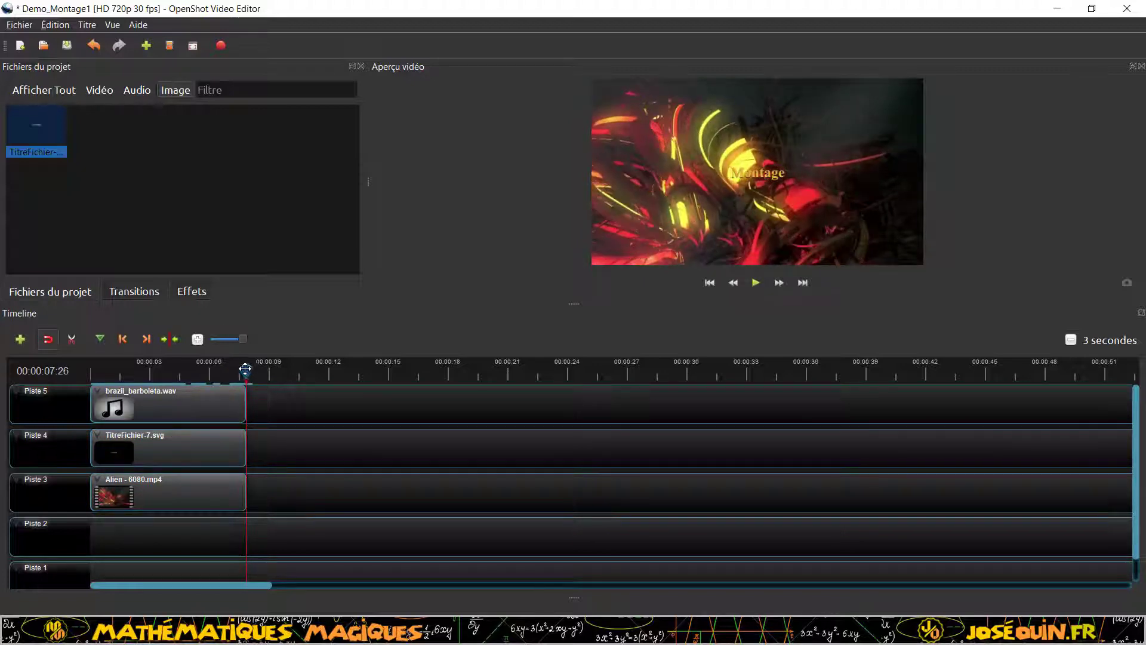
pyautogui.click(107, 94)
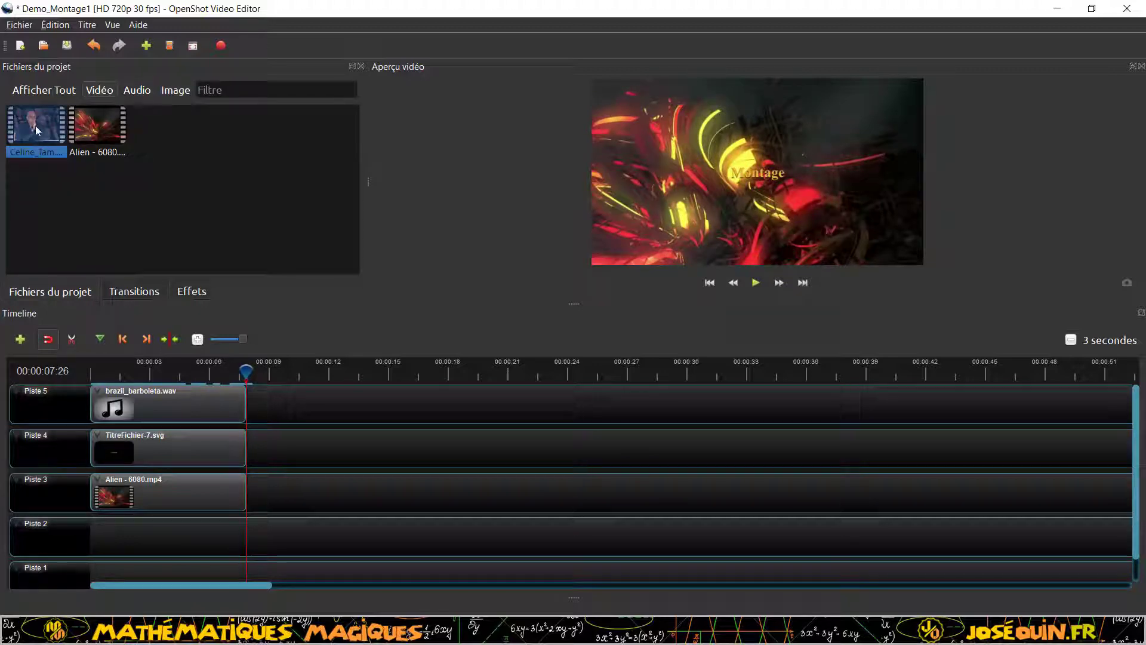
pyautogui.moveTo(36, 129); pyautogui.dragTo(250, 454)
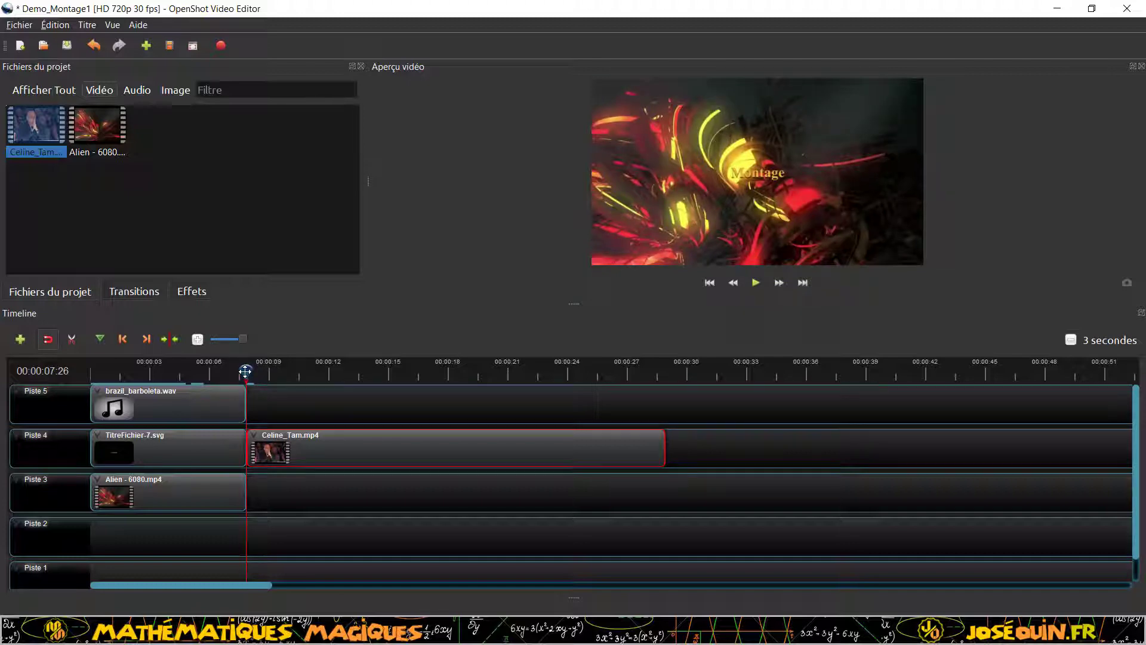
# Step: Trim the start of the Celine_Tam.mp4 clip to 00:00:08:18 and move the clip back against the end of the intro
pyautogui.moveTo(245, 371); pyautogui.dragTo(261, 372)
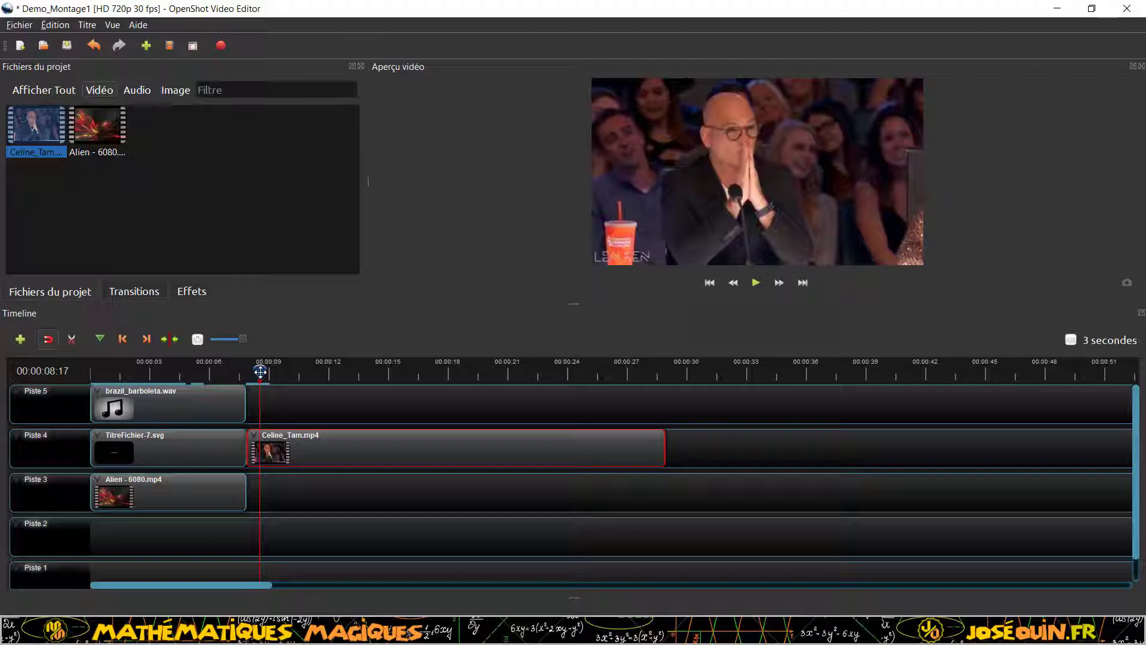
pyautogui.moveTo(260, 371); pyautogui.dragTo(261, 371)
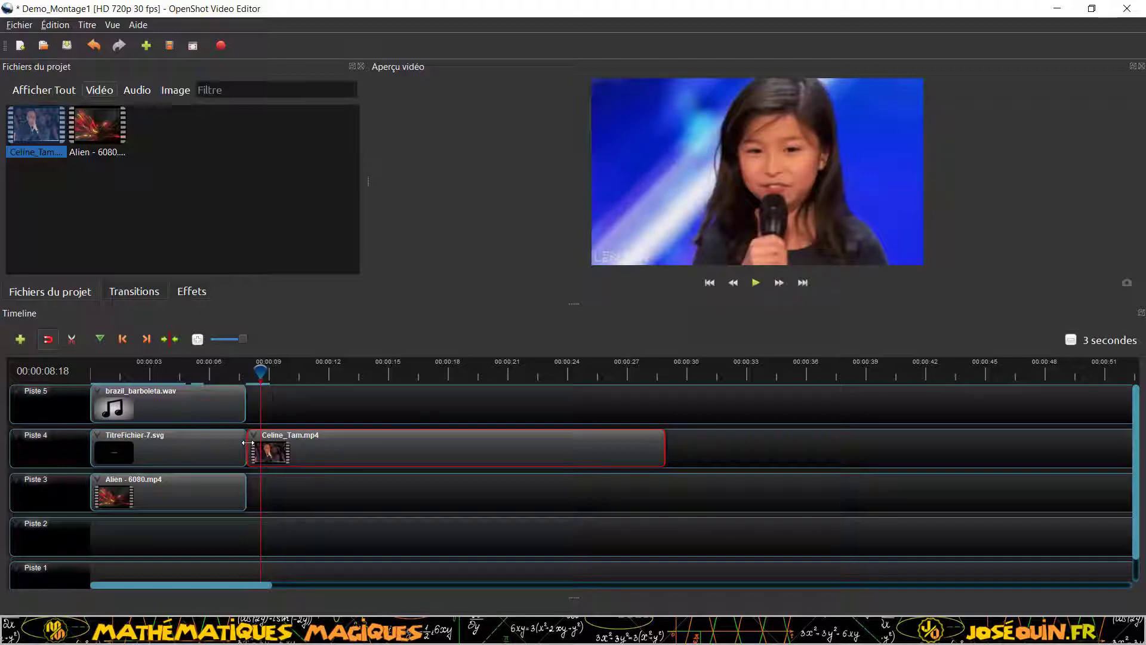
pyautogui.moveTo(248, 443); pyautogui.dragTo(261, 442)
pyautogui.hotkey('ctrl', 's')
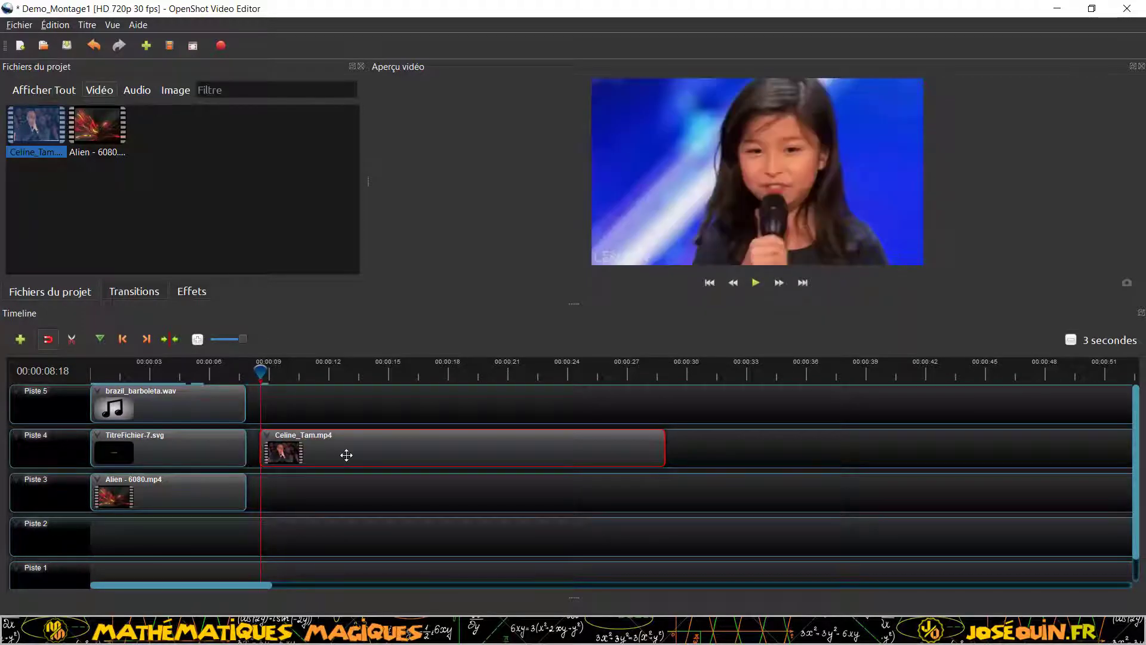
pyautogui.moveTo(346, 455); pyautogui.dragTo(333, 455)
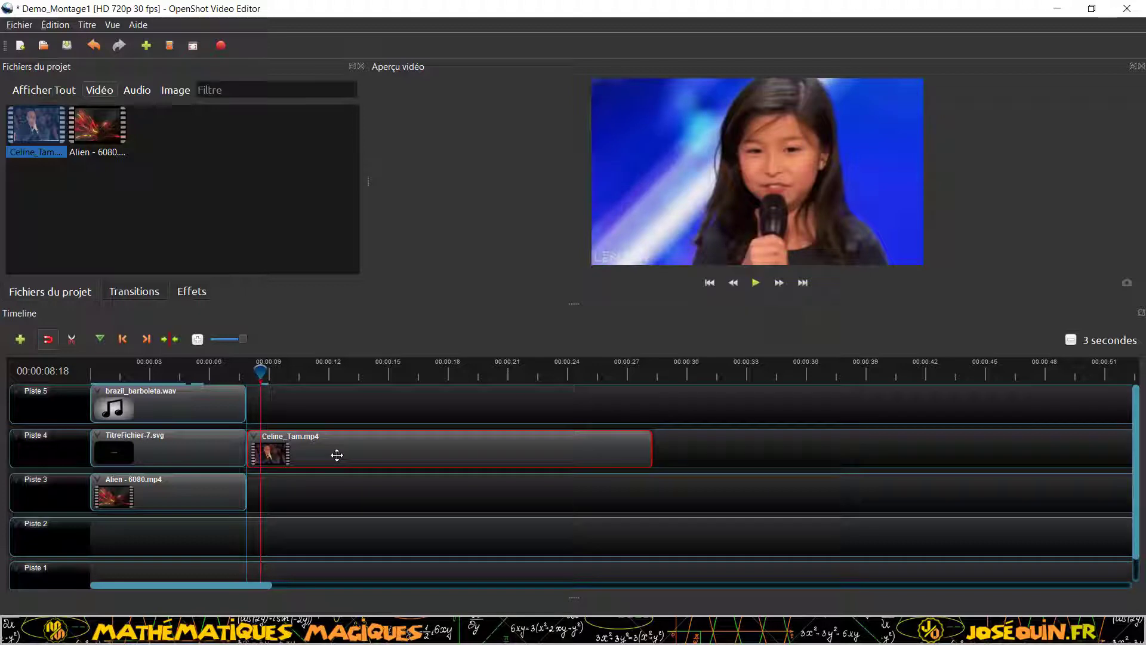
pyautogui.moveTo(261, 371); pyautogui.dragTo(249, 372)
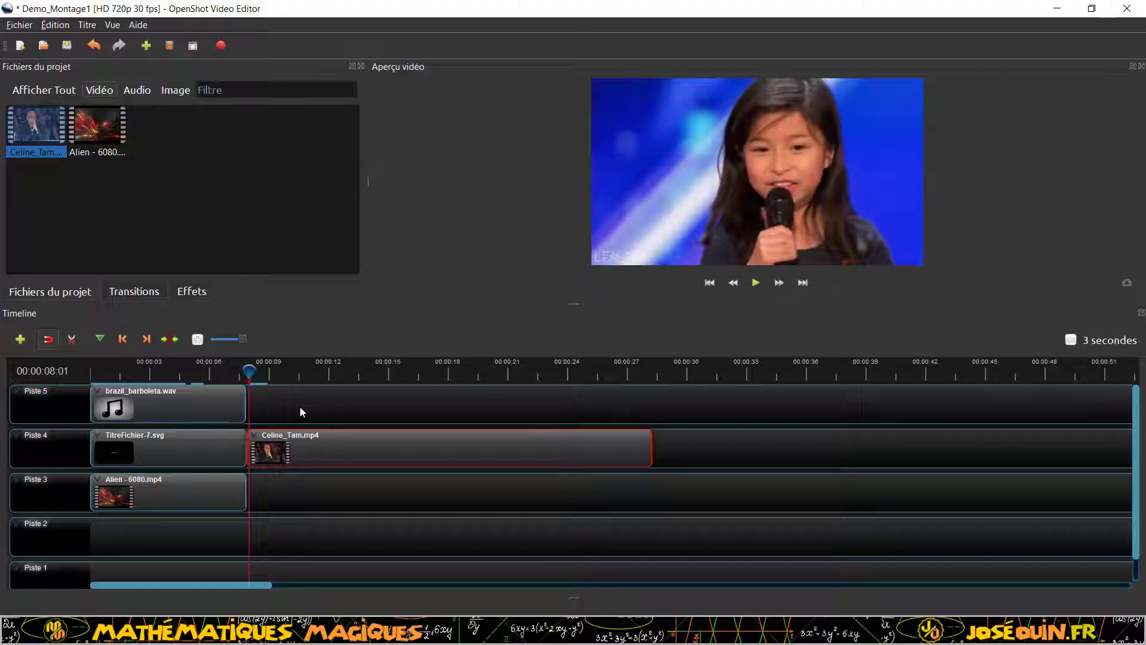
# Step: Add brazil_barboleta.wav to Piste 5 right after the Celine_Tam.mp4 clip ends, trimmed to its last 6.5 seconds or about that
pyautogui.click(142, 88)
pyautogui.click(41, 129)
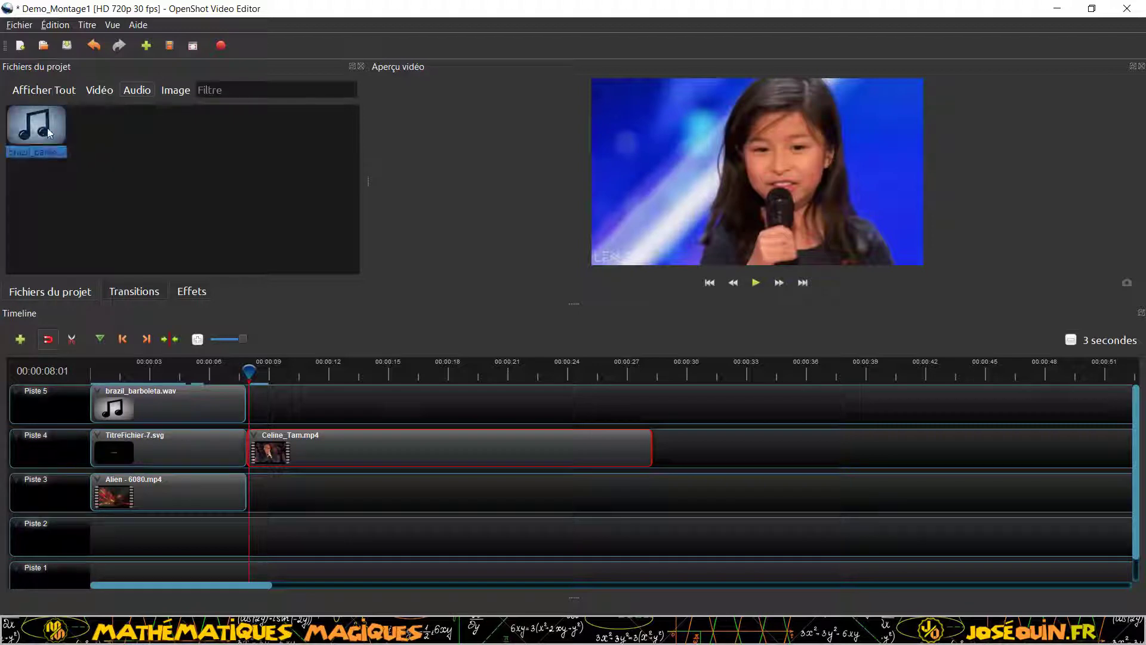
pyautogui.moveTo(49, 133); pyautogui.dragTo(677, 410)
pyautogui.moveTo(236, 582); pyautogui.dragTo(279, 586)
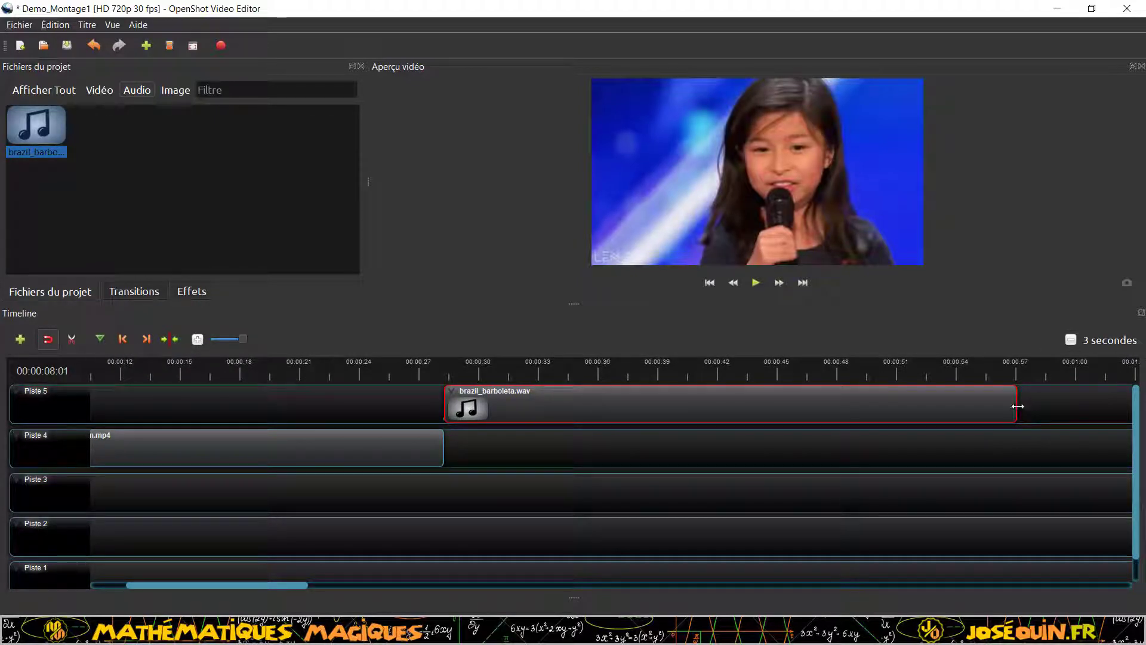
pyautogui.moveTo(445, 405); pyautogui.dragTo(885, 407)
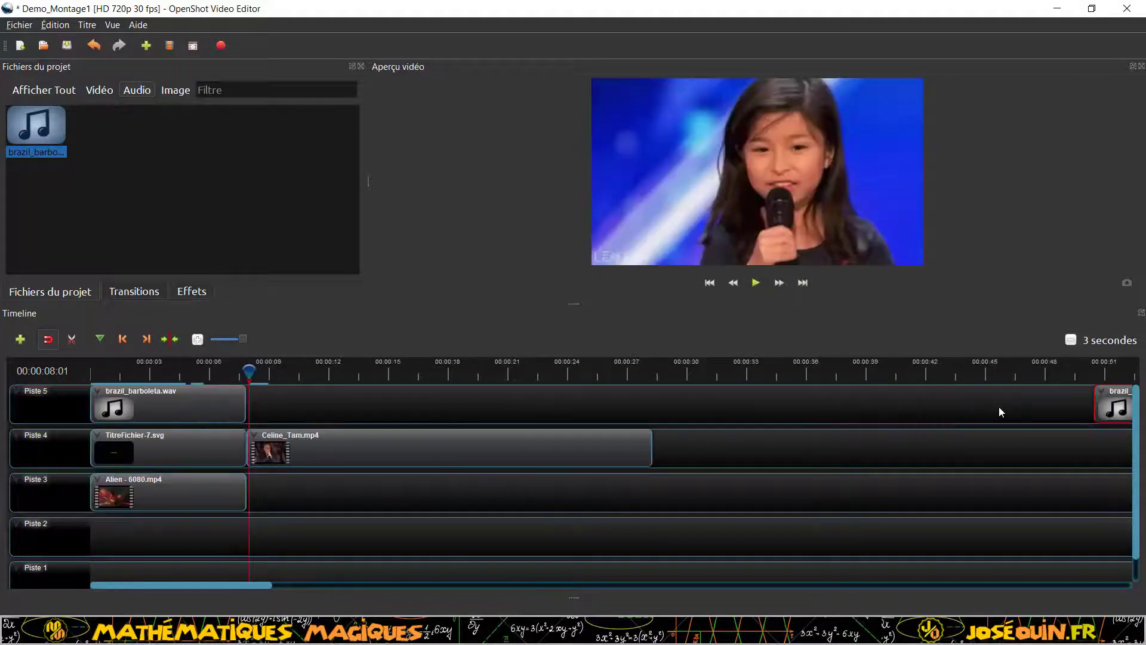
pyautogui.moveTo(1105, 406); pyautogui.dragTo(666, 412)
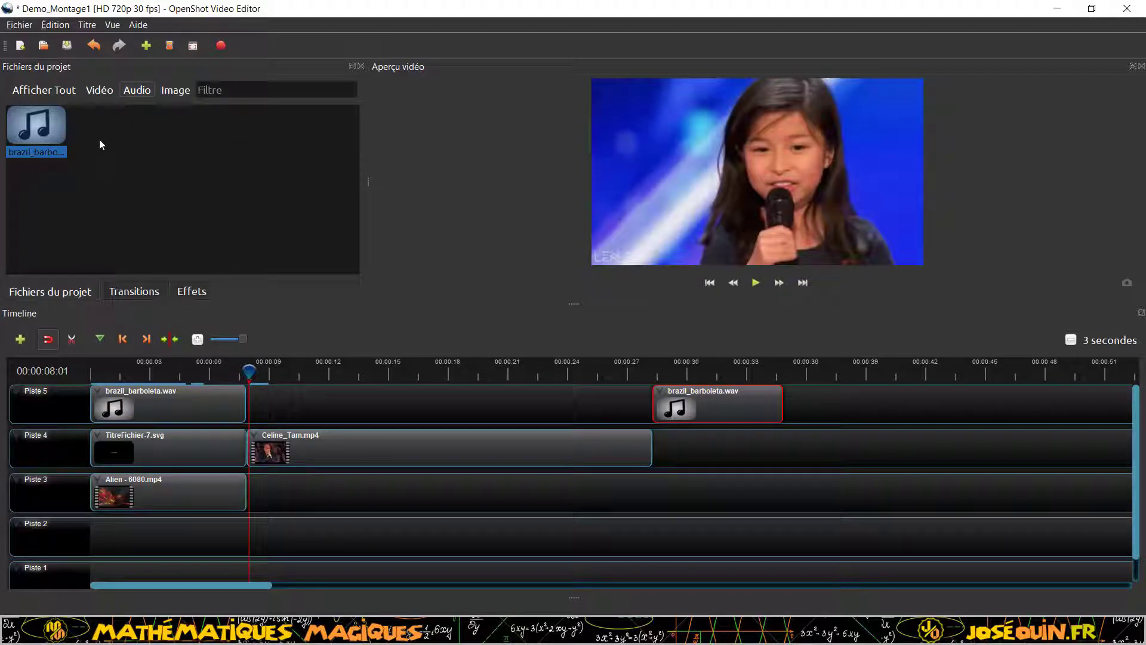
# Step: Duplicate the Montage title as TitreFichier-8 and change its text to "Fin"
pyautogui.click(176, 90)
pyautogui.rightClick(151, 173)
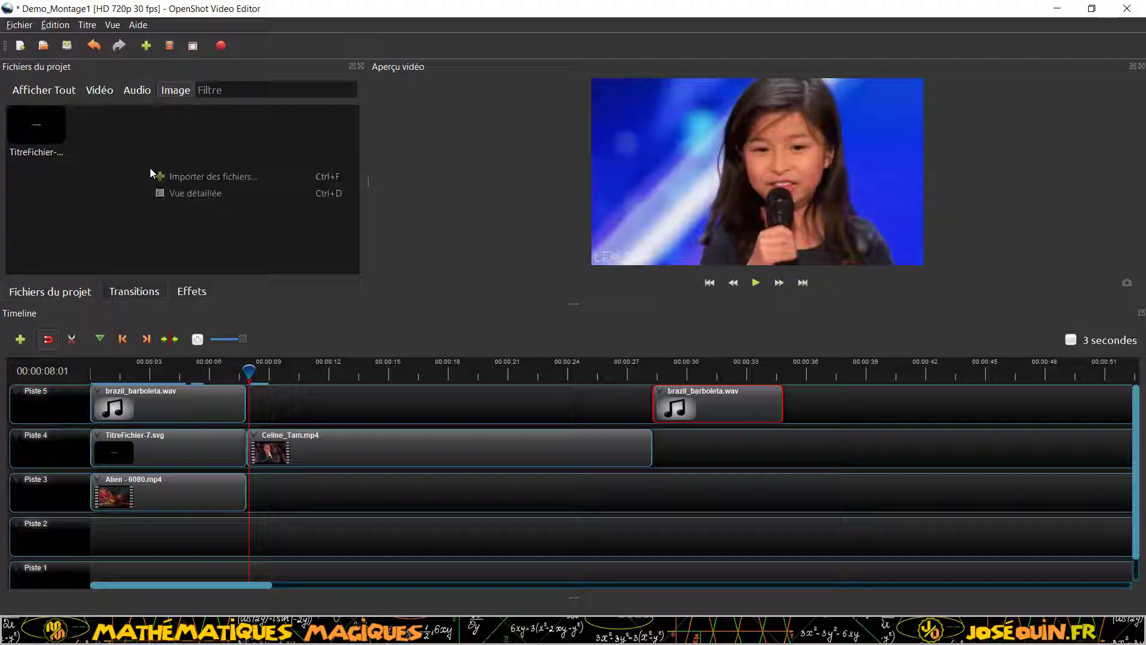
pyautogui.rightClick(37, 125)
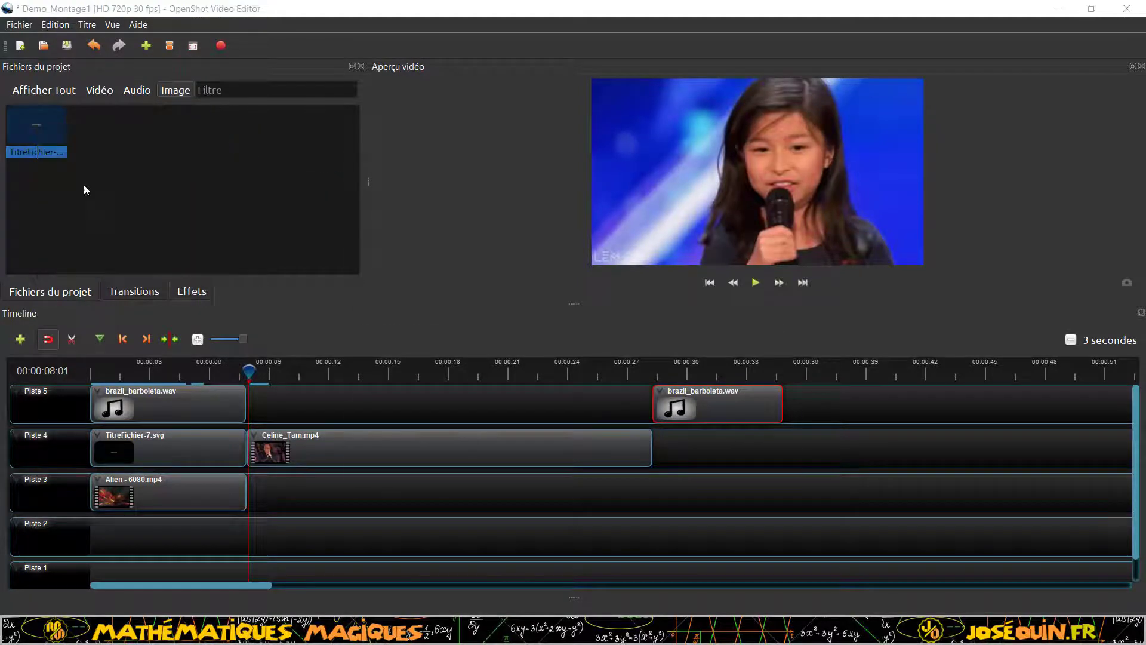
pyautogui.click(84, 185)
pyautogui.moveTo(508, 353); pyautogui.dragTo(437, 353)
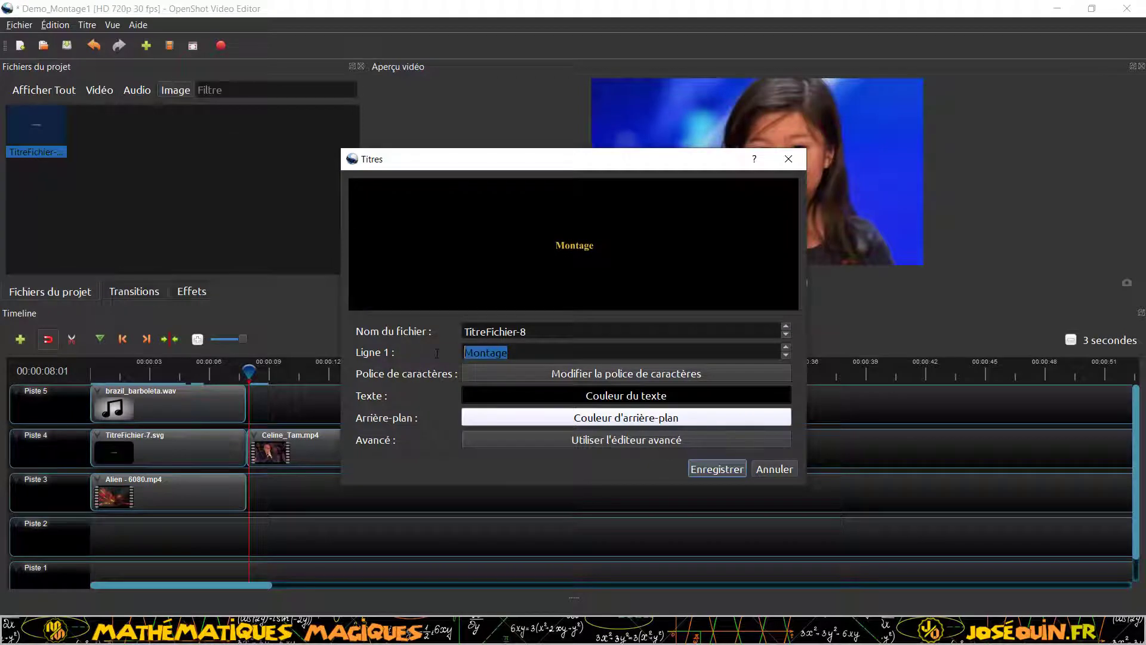
pyautogui.write('Fin')
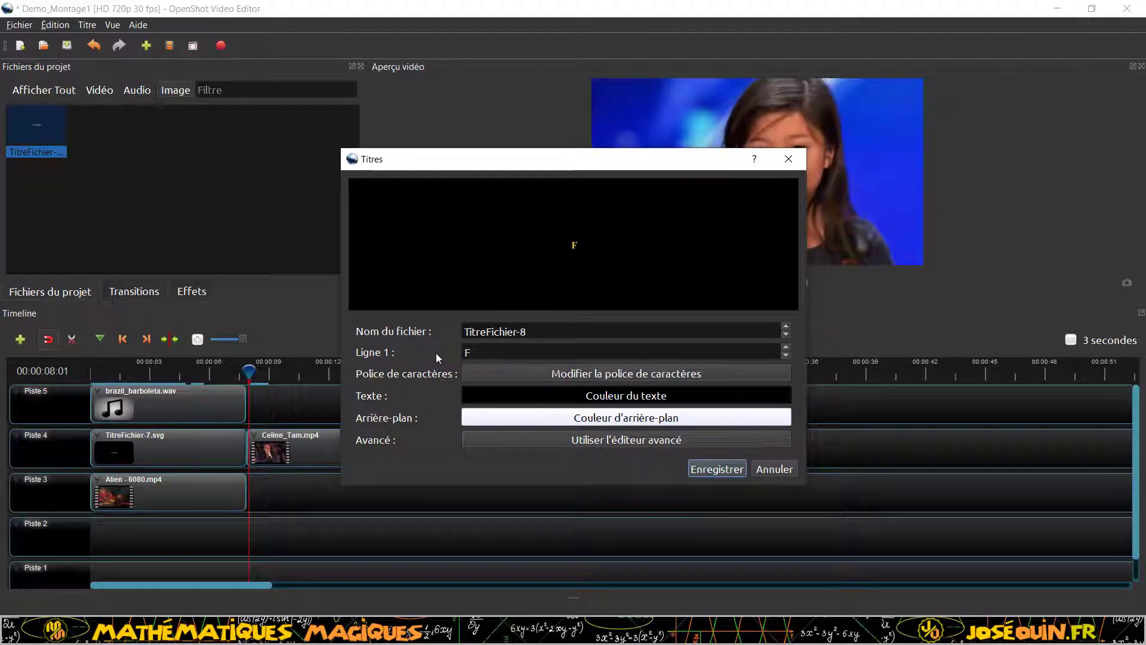
# Step: Set the "Fin" title's font to Ubuntu Regular at size 20 and save the title
pyautogui.click(596, 375)
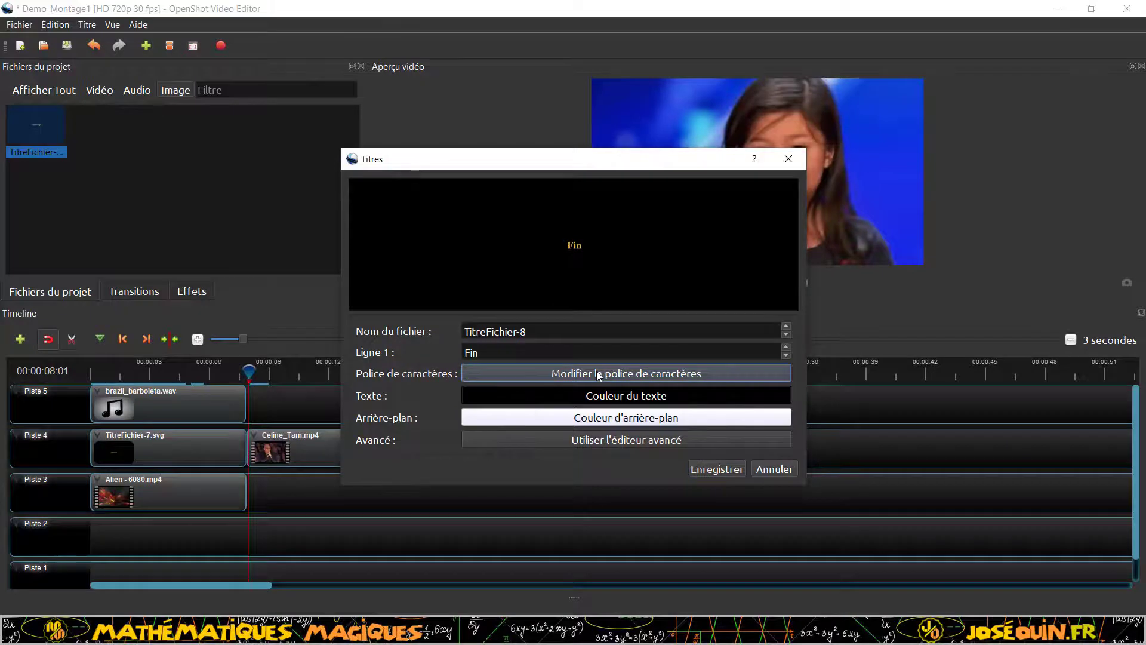
pyautogui.click(709, 276)
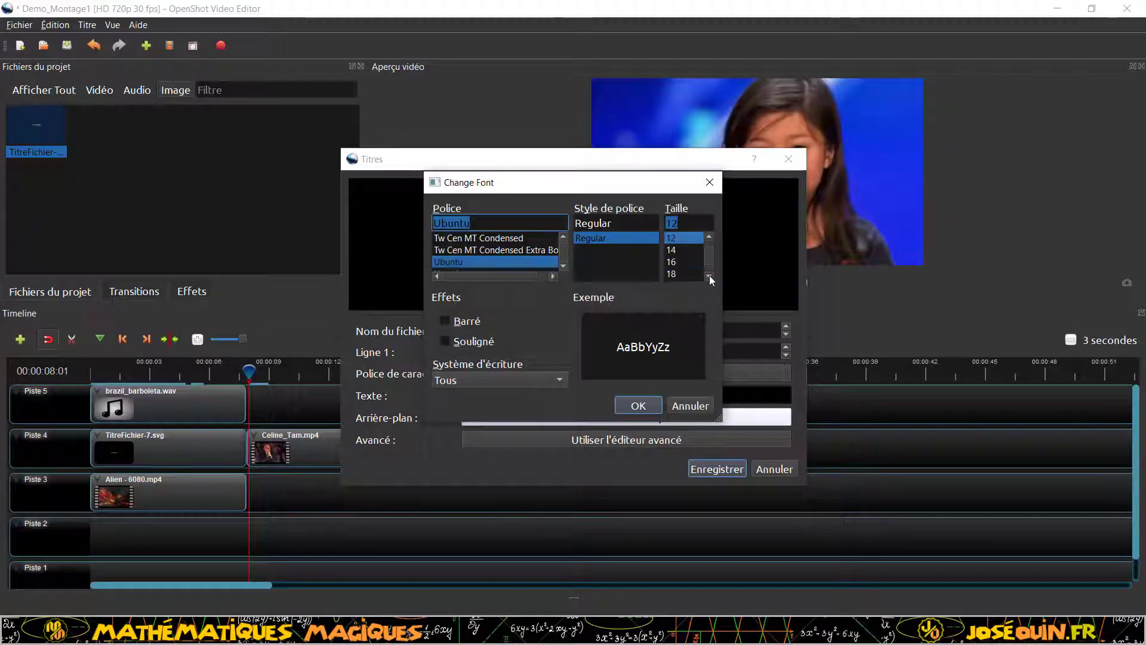
pyautogui.click(682, 273)
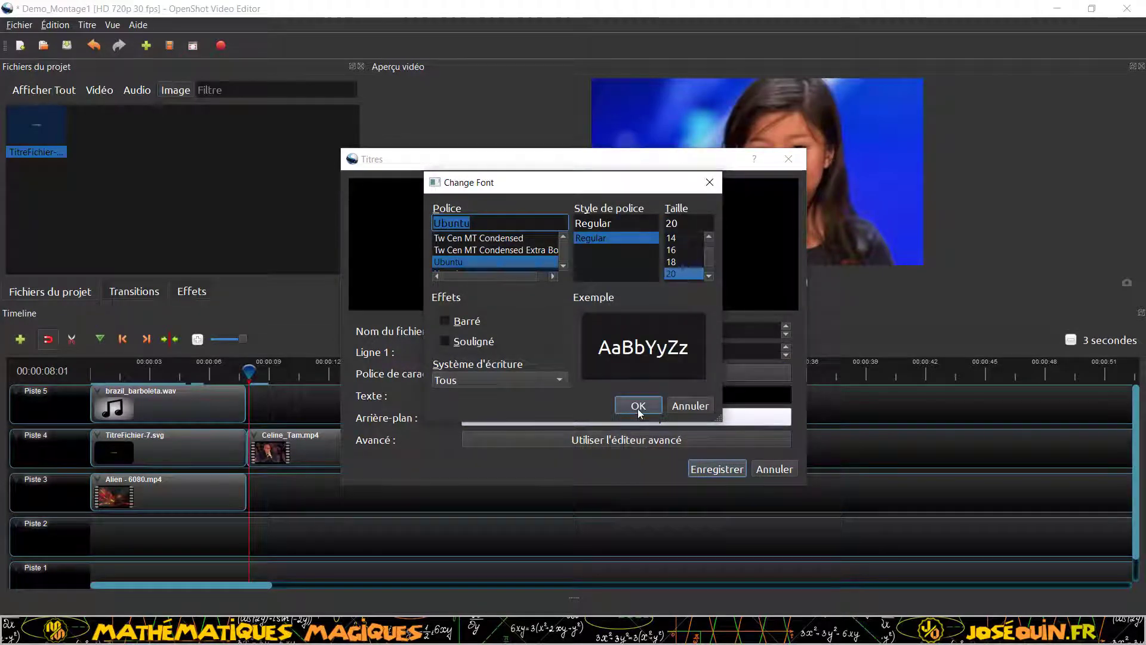
pyautogui.click(638, 408)
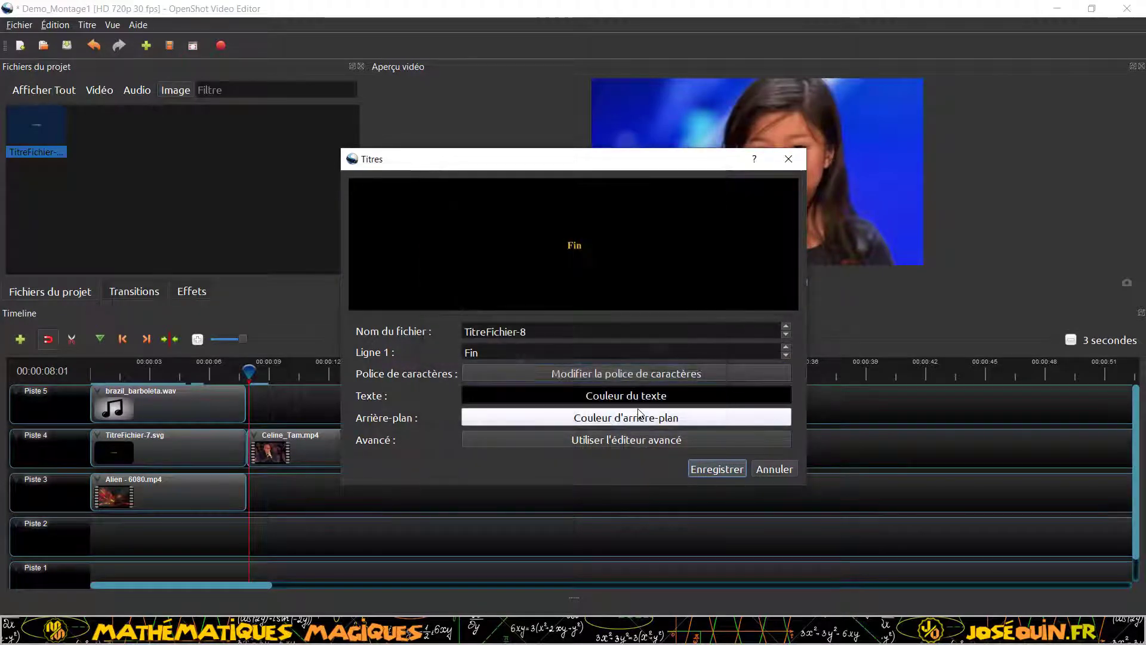
pyautogui.click(717, 472)
# Step: Place the "Fin" title on Piste 4 right after the Celine_Tam.mp4 clip and shorten it to roughly the end of the closing music
pyautogui.click(98, 130)
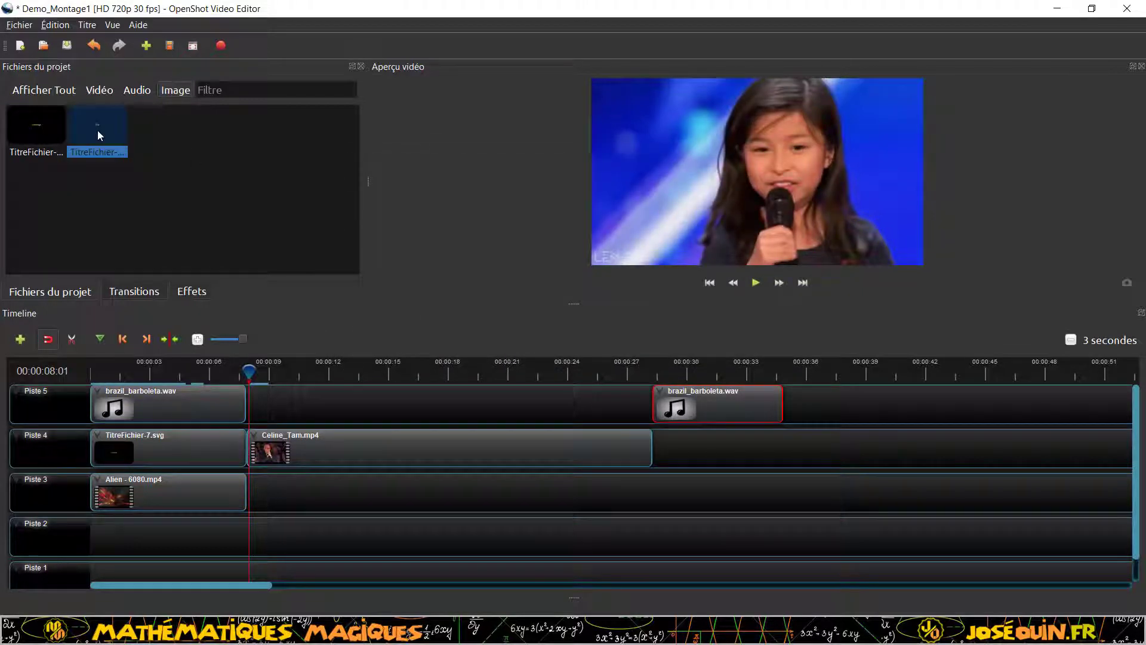
pyautogui.moveTo(96, 129); pyautogui.dragTo(657, 436)
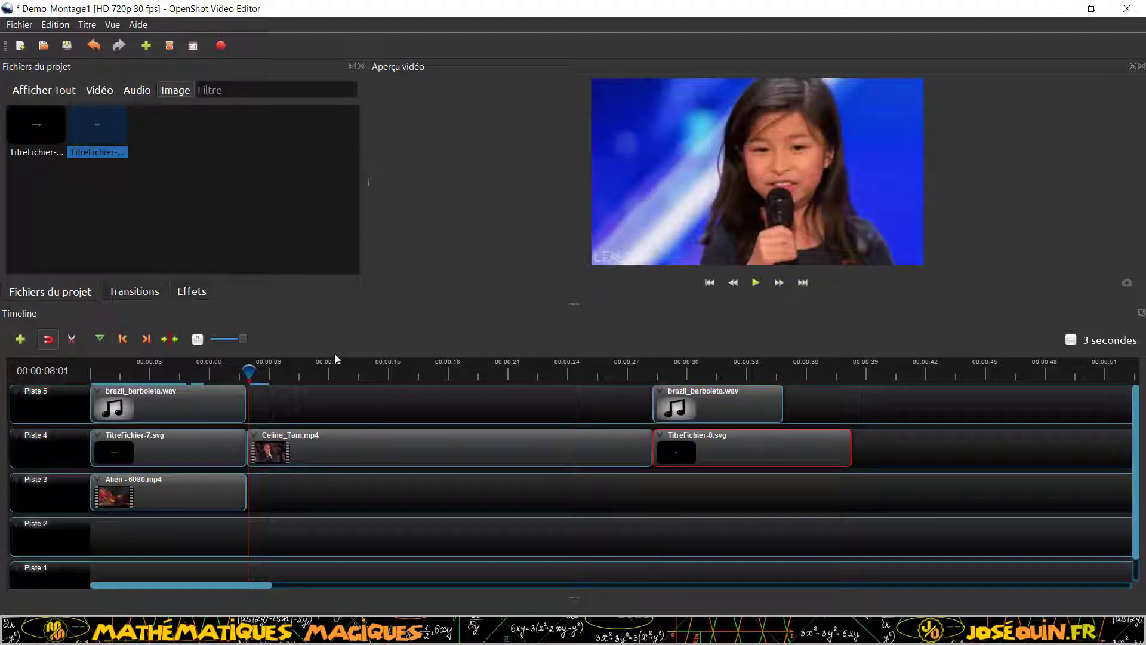
pyautogui.moveTo(249, 367); pyautogui.dragTo(675, 368)
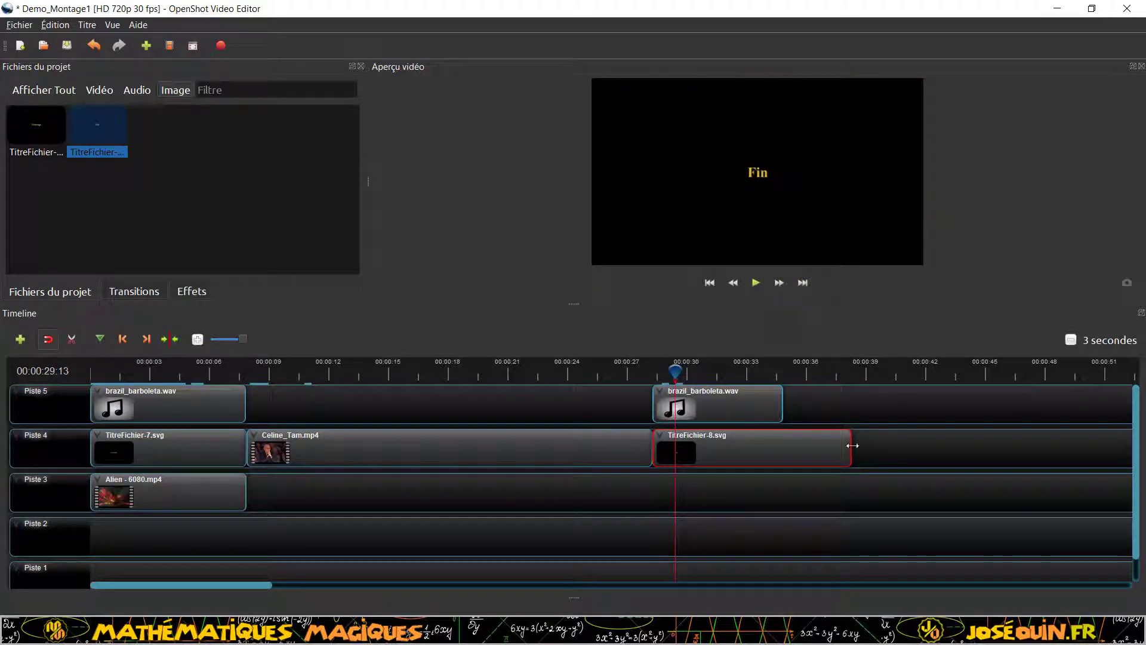
pyautogui.moveTo(844, 445); pyautogui.dragTo(791, 445)
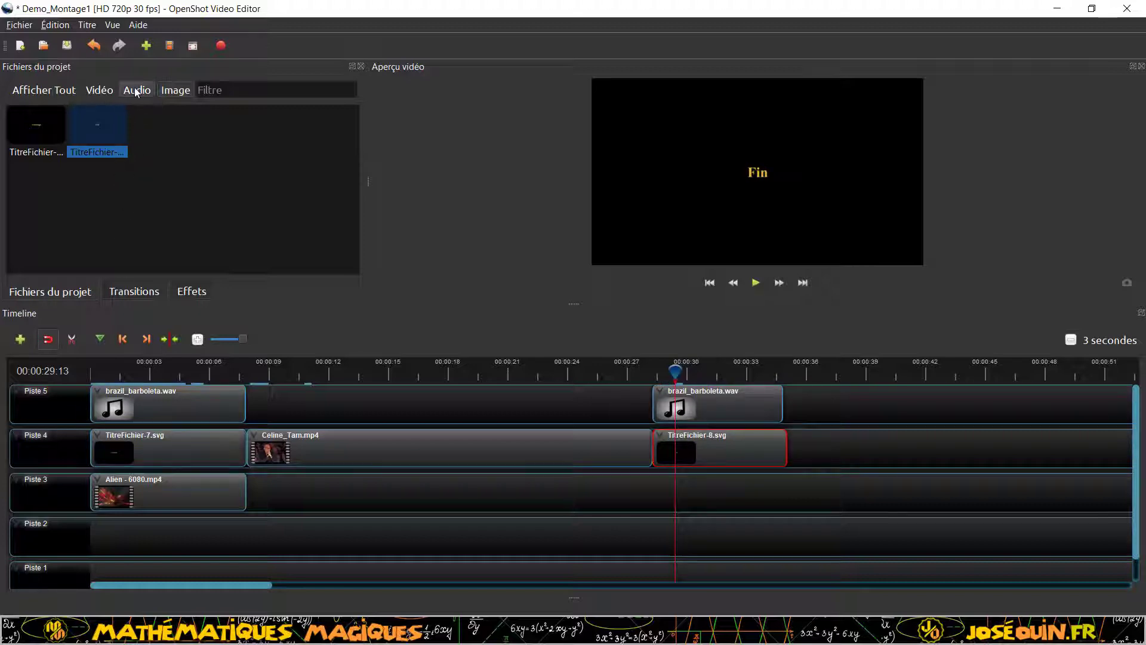
# Step: Add Alien - 6080.mp4 to Piste 3 under the "Fin" title and trim its end to about the title's end
pyautogui.click(99, 91)
pyautogui.click(95, 125)
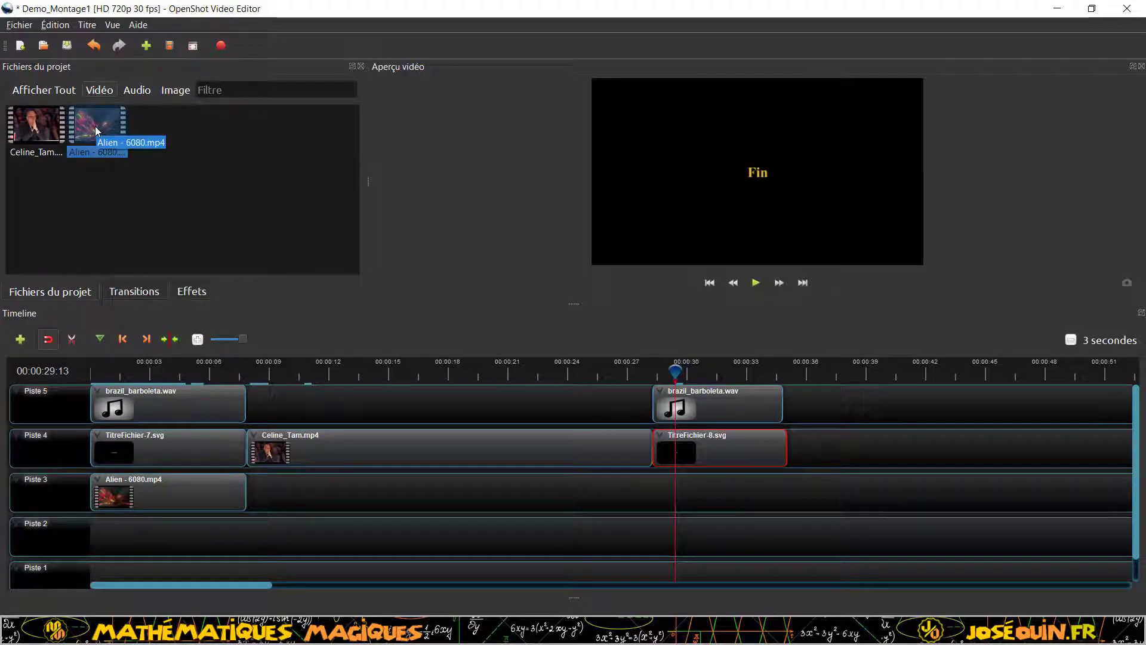
pyautogui.moveTo(95, 126); pyautogui.dragTo(657, 493)
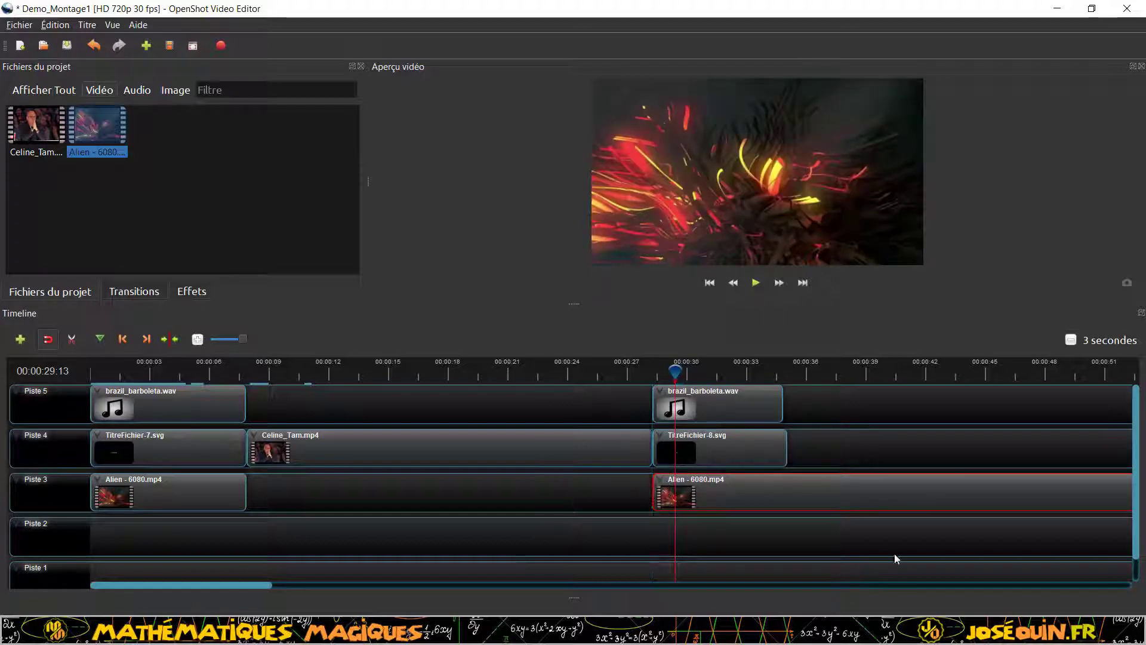
pyautogui.moveTo(249, 583); pyautogui.dragTo(305, 590)
pyautogui.moveTo(998, 499); pyautogui.dragTo(466, 499)
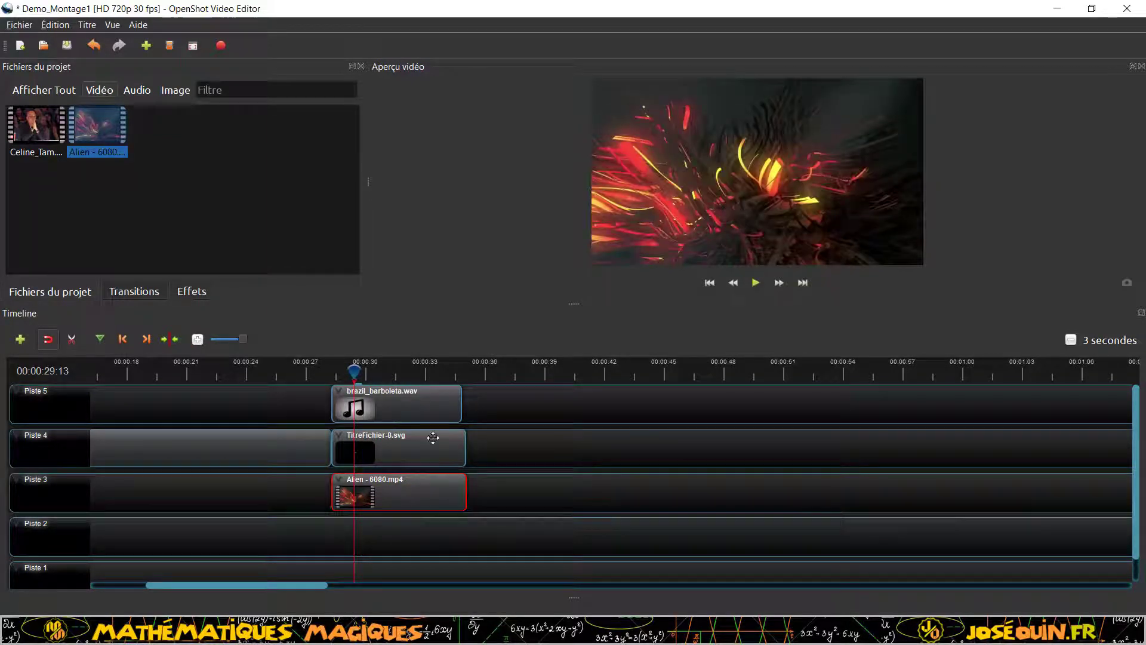
# Step: Trim the ends of the "Fin" title and its background video to match the closing music's end at 00:00:34:26
pyautogui.scroll(2, 479, 460)
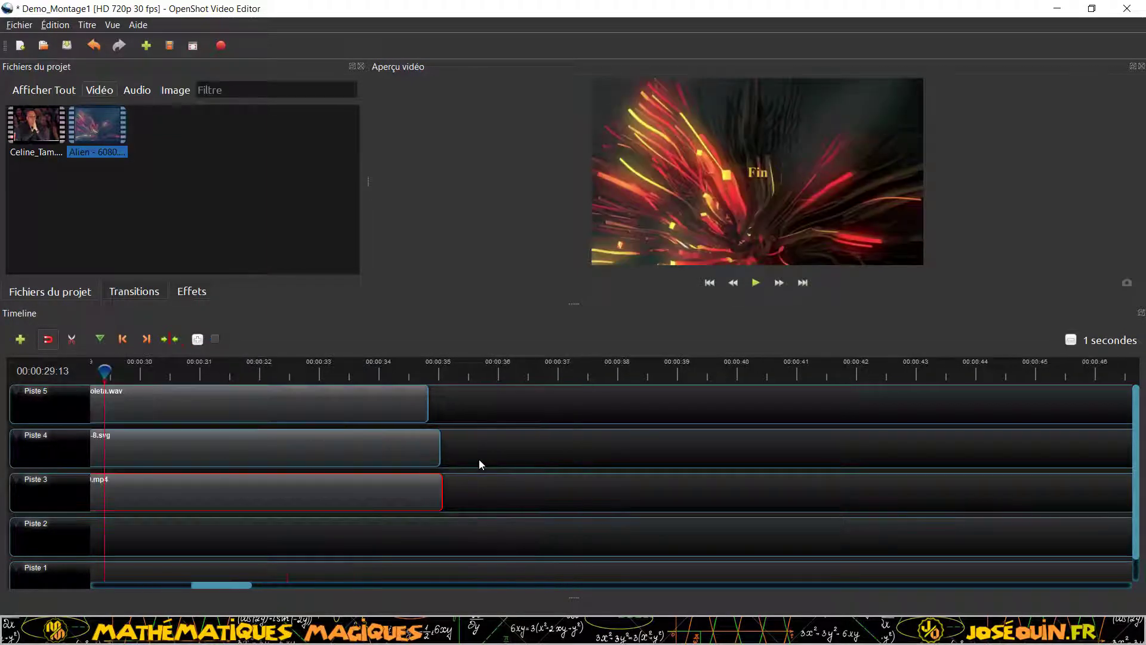
pyautogui.click(138, 373)
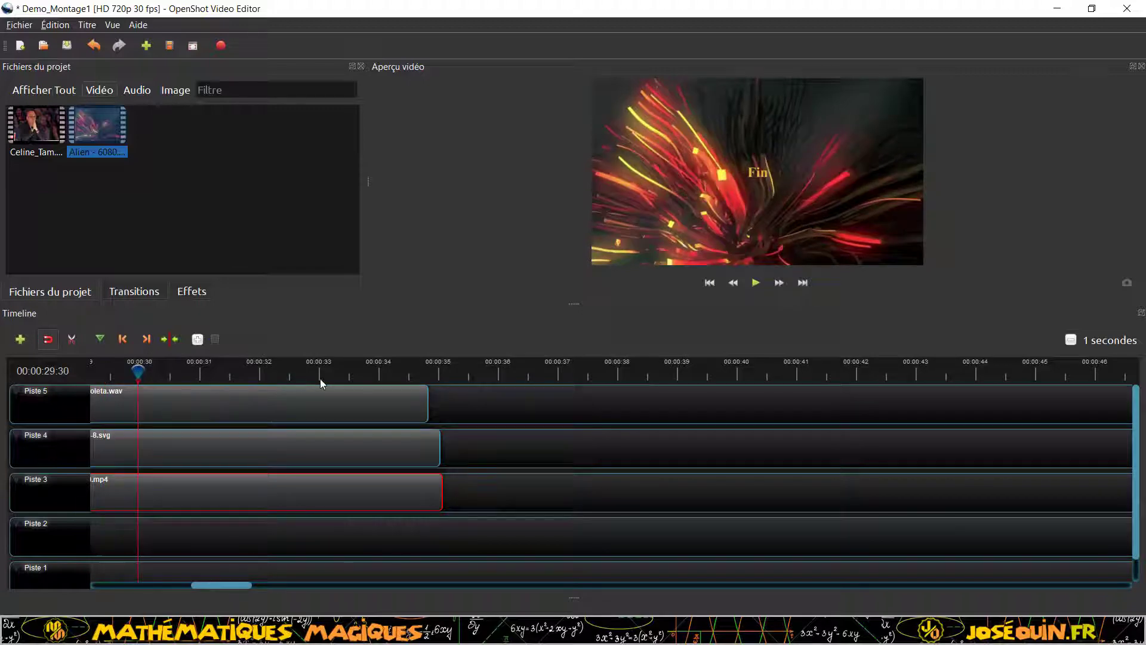
pyautogui.moveTo(138, 372); pyautogui.dragTo(429, 370)
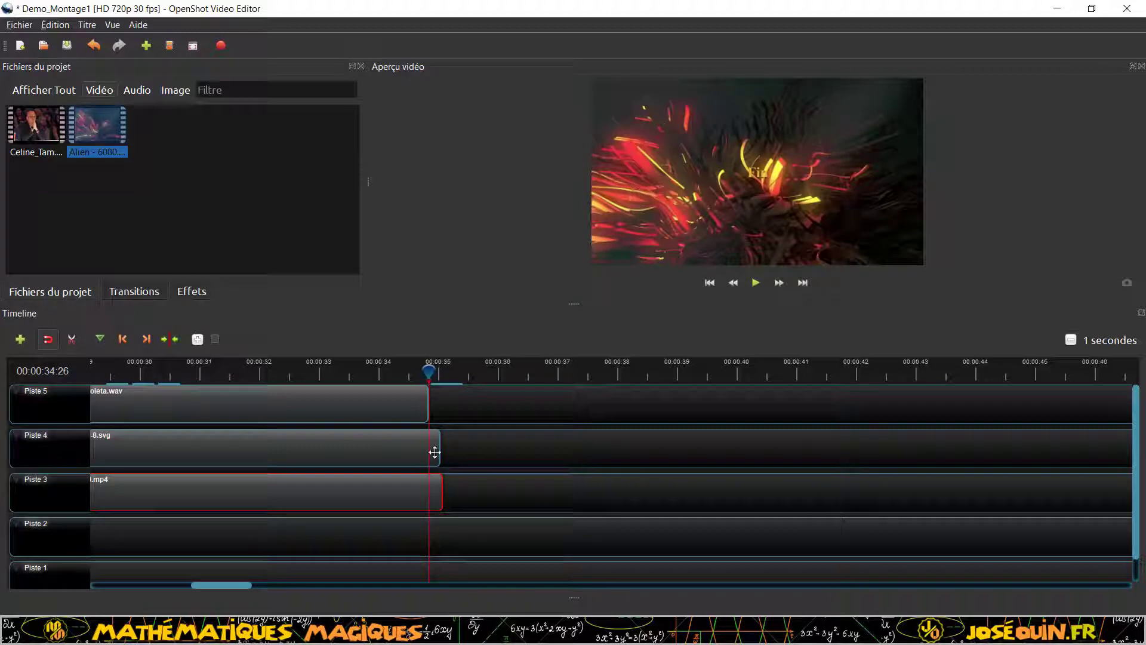
pyautogui.moveTo(438, 453); pyautogui.dragTo(431, 452)
pyautogui.moveTo(444, 496); pyautogui.dragTo(429, 496)
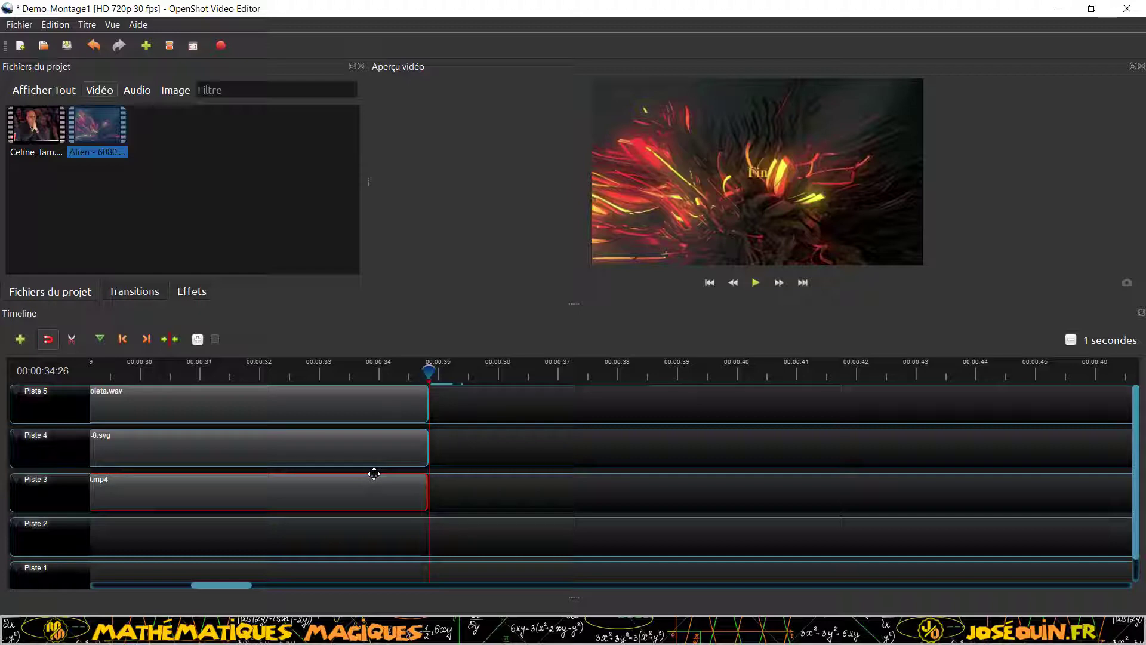
# Step: Scrub back through the whole montage to 00:00:04:30 in the intro and save the project
pyautogui.scroll(-2, 374, 473)
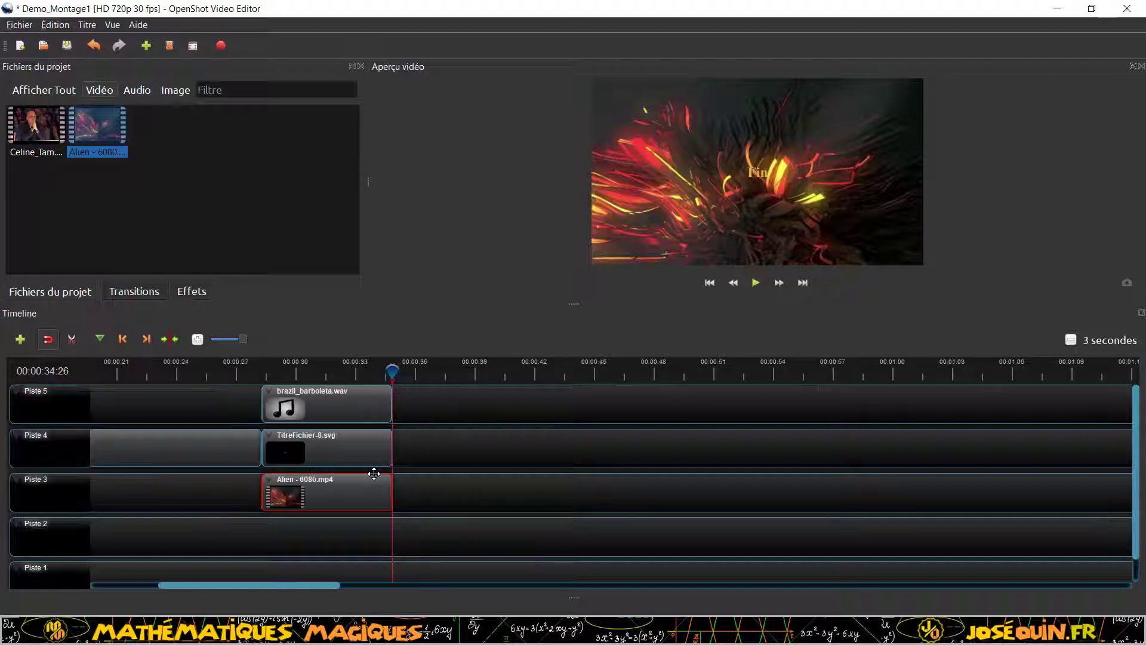
pyautogui.scroll(-2, 374, 473)
pyautogui.moveTo(377, 588); pyautogui.dragTo(283, 597)
pyautogui.moveTo(506, 371); pyautogui.dragTo(149, 370)
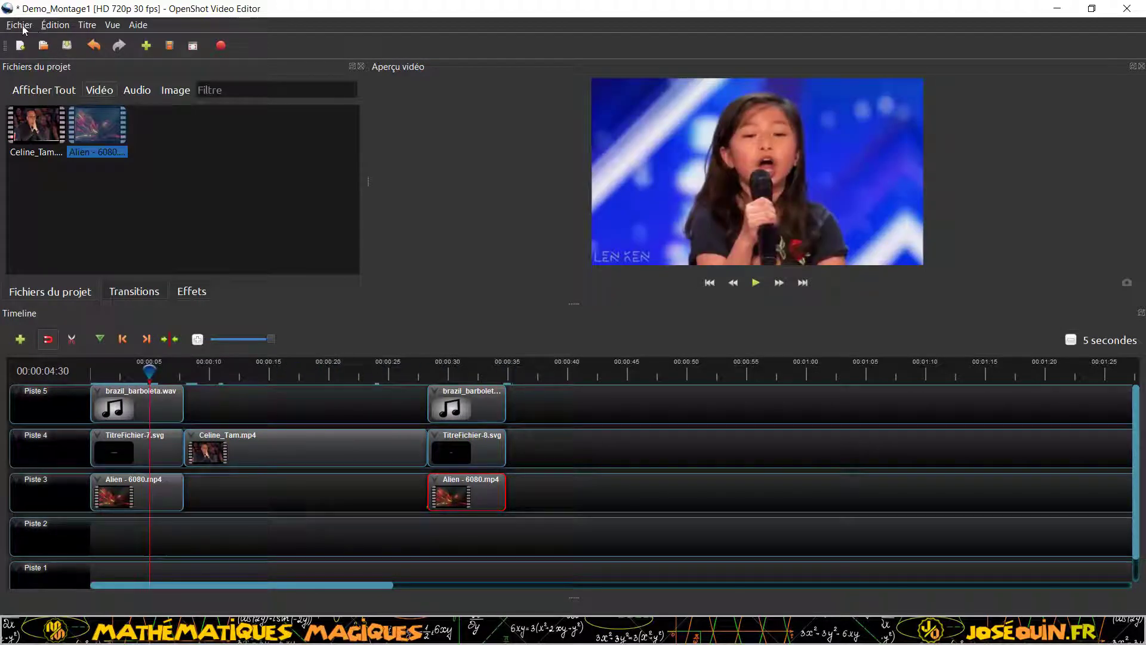
pyautogui.click(16, 26)
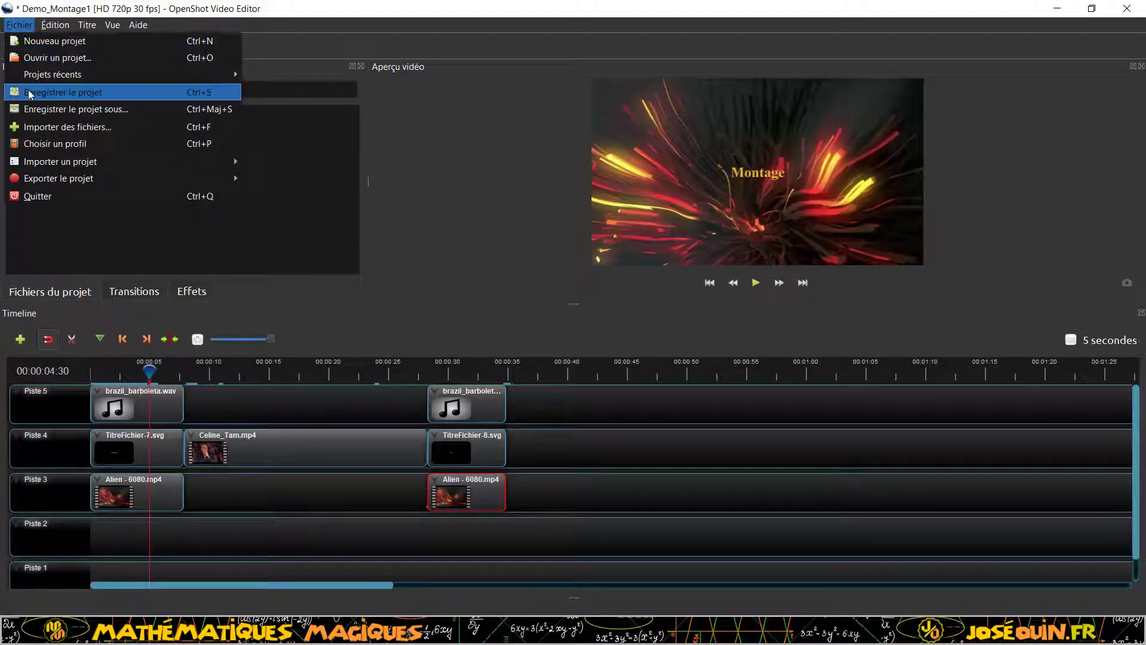
pyautogui.click(27, 91)
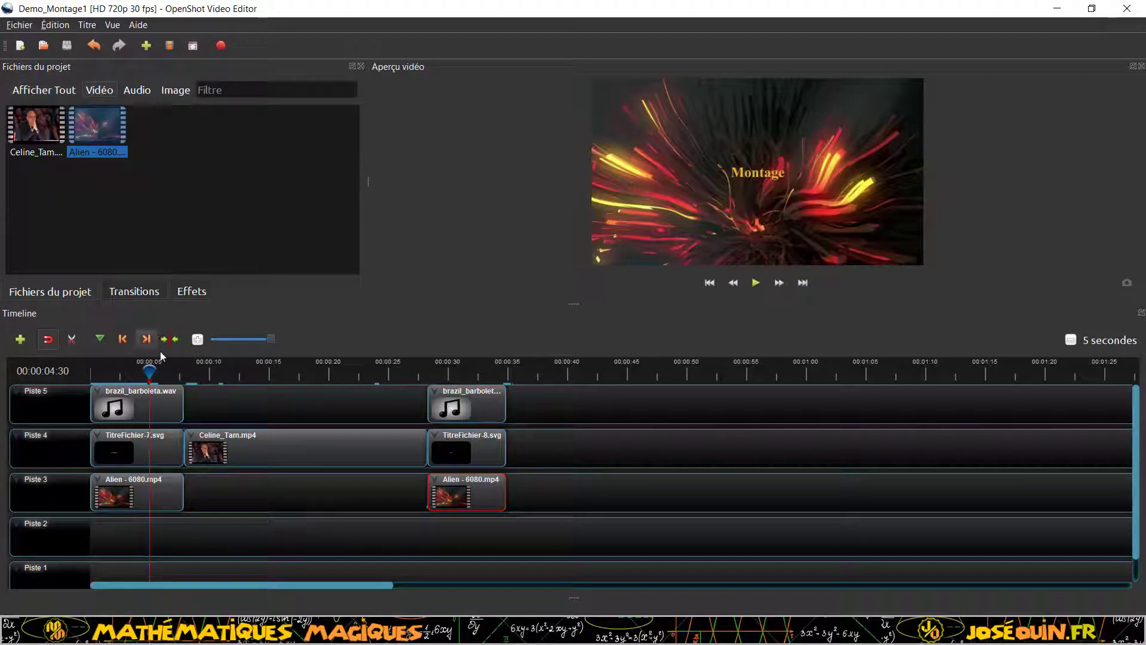
# Step: Play the whole montage from its beginning to the end of the "Fin" outro, and return the playhead to the start
pyautogui.moveTo(149, 369); pyautogui.dragTo(90, 367)
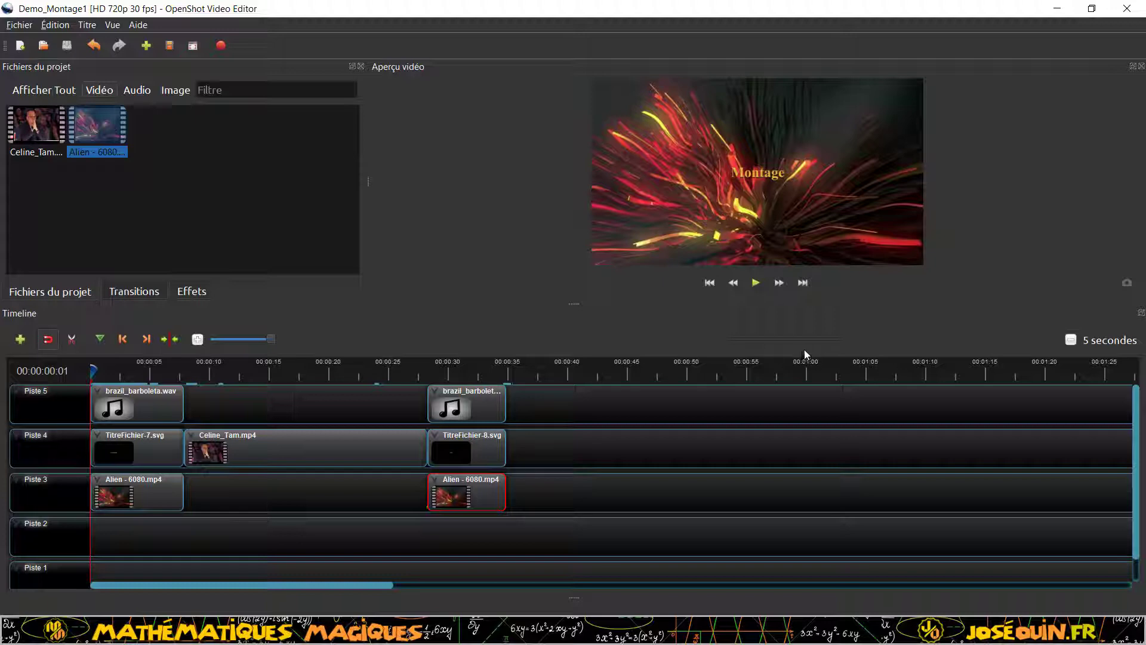
pyautogui.click(757, 284)
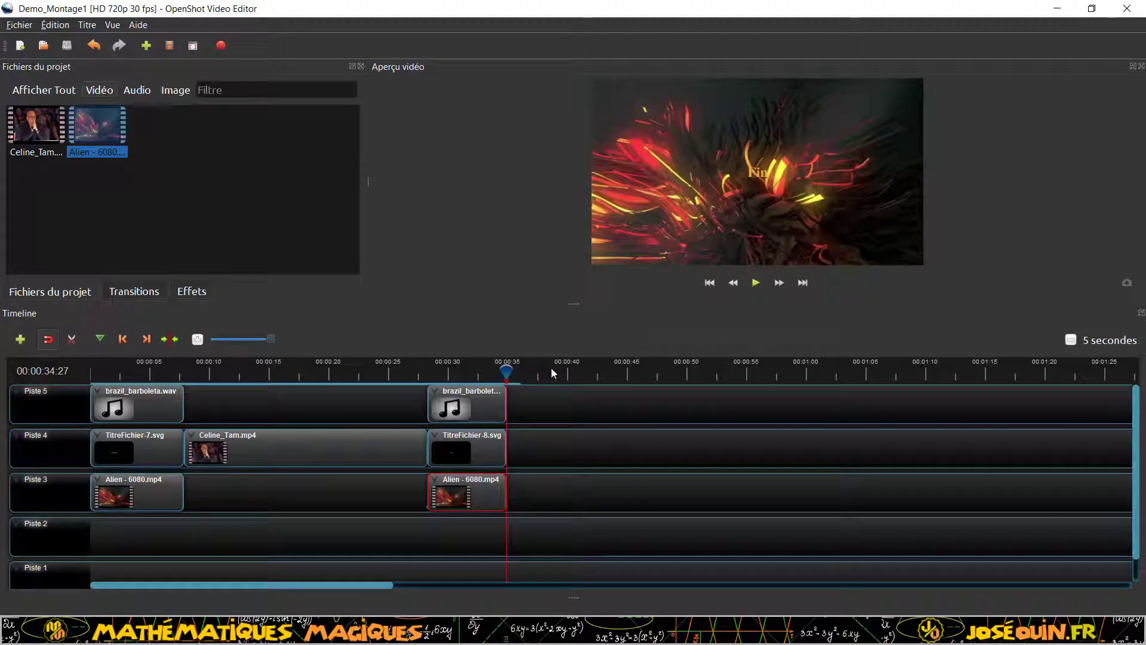
pyautogui.moveTo(508, 373); pyautogui.dragTo(74, 374)
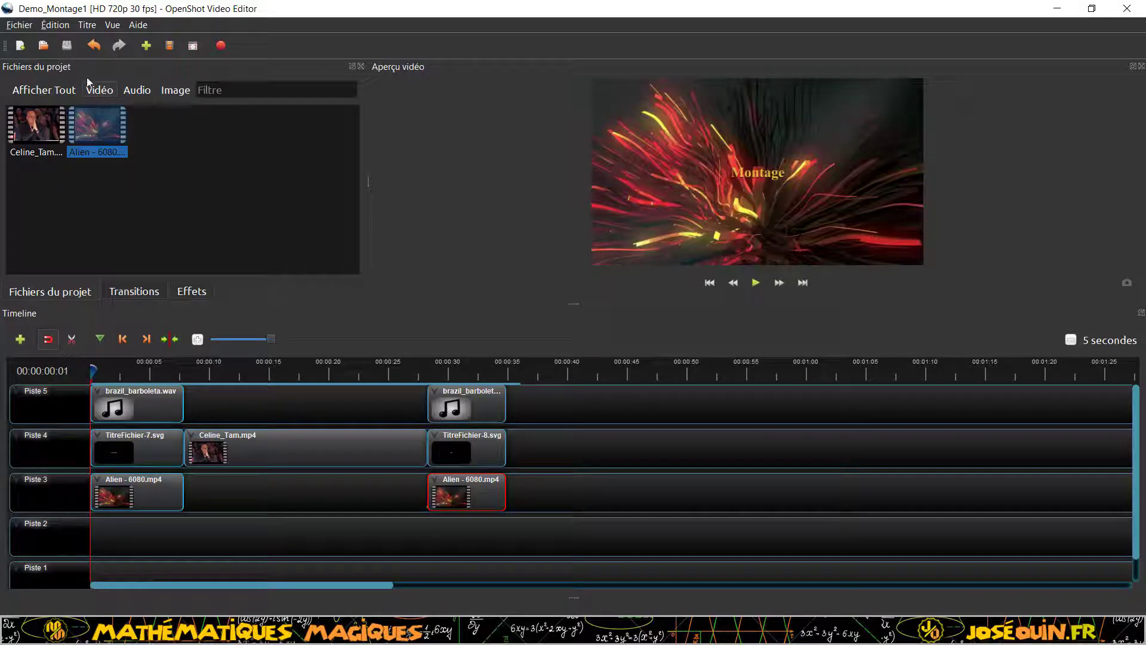
# Step: Start a video export of the project with the file name Demo_Montage2
pyautogui.click(19, 25)
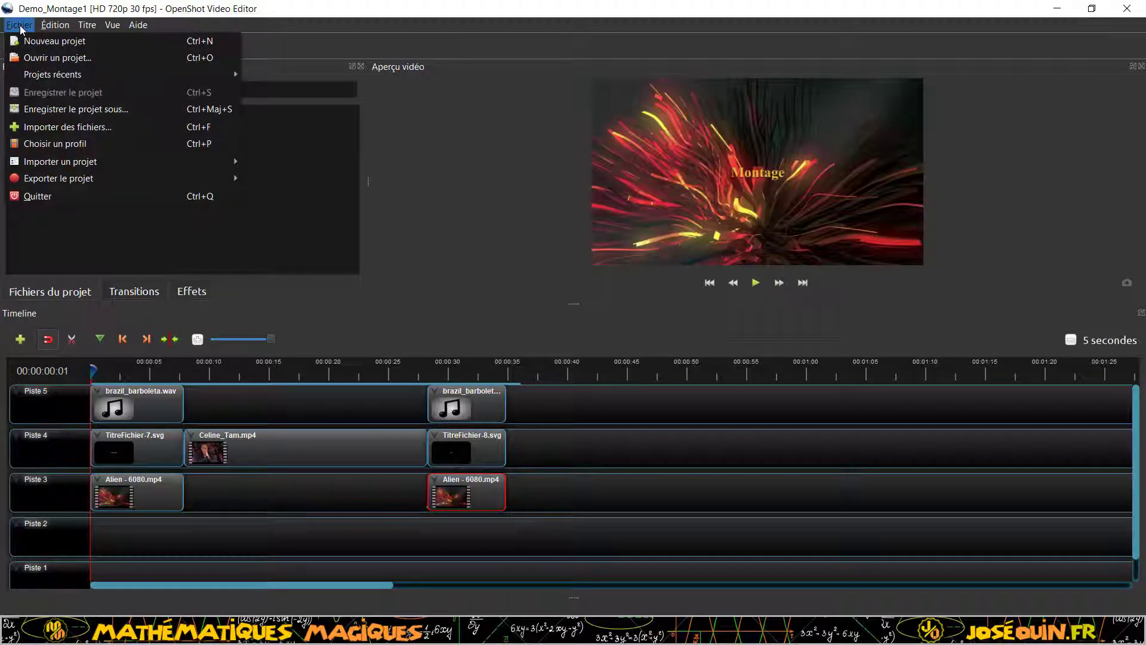
pyautogui.moveTo(112, 178)
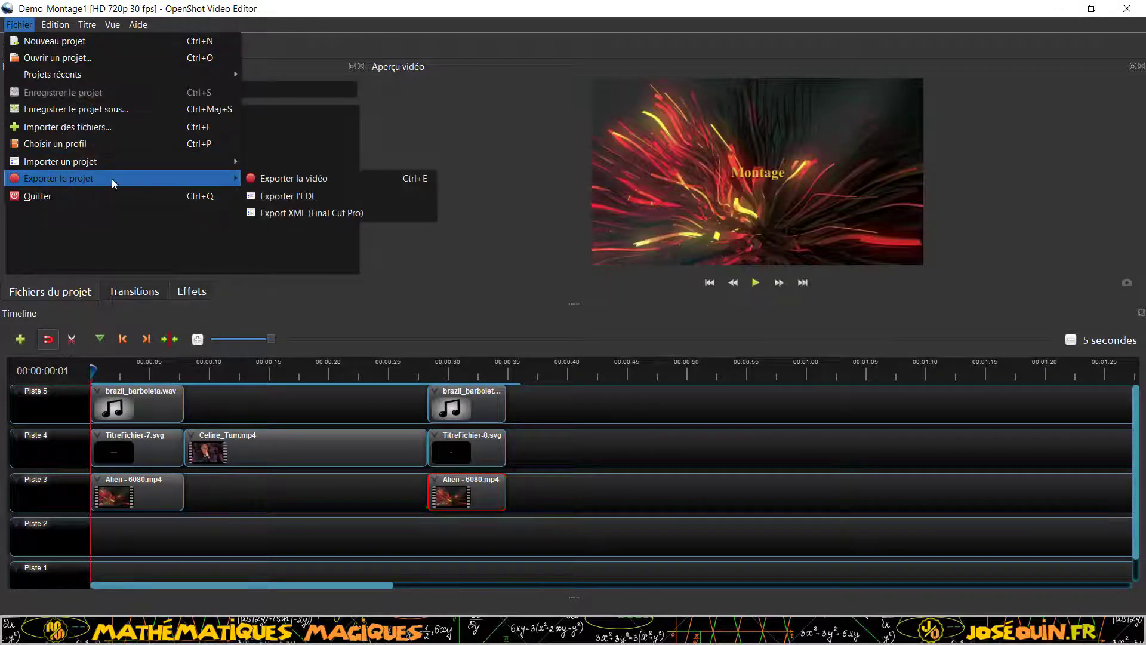
pyautogui.click(338, 177)
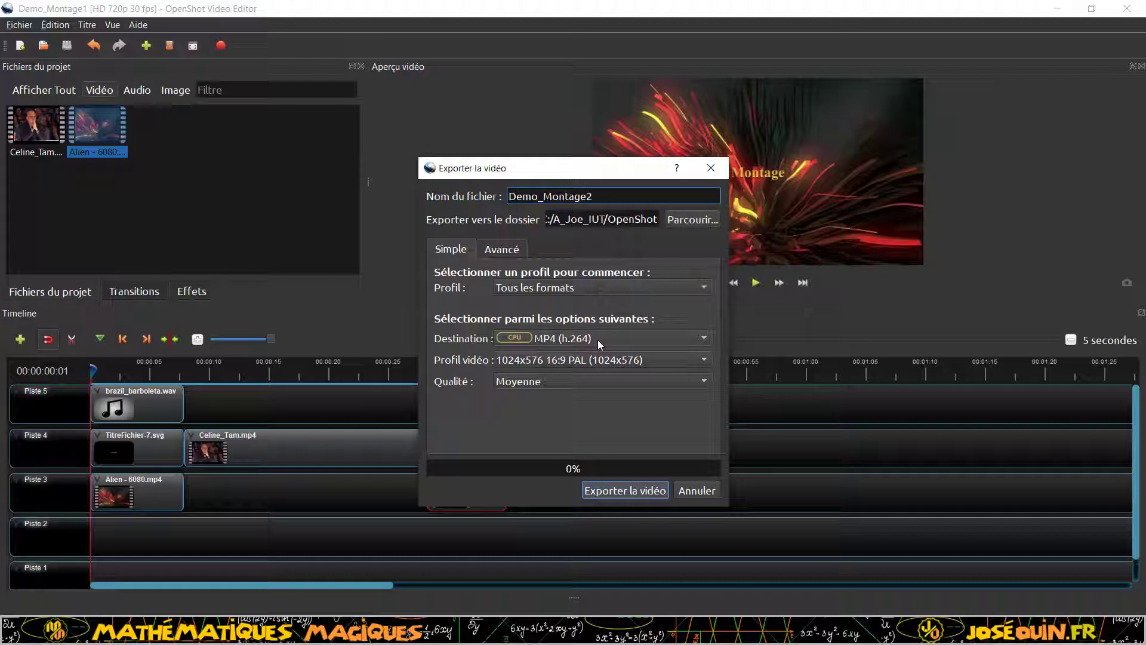
# Step: Set the export's video profile to HD 1080p 29.97 fps (1920x1080), export the video and close the finished export
pyautogui.click(704, 359)
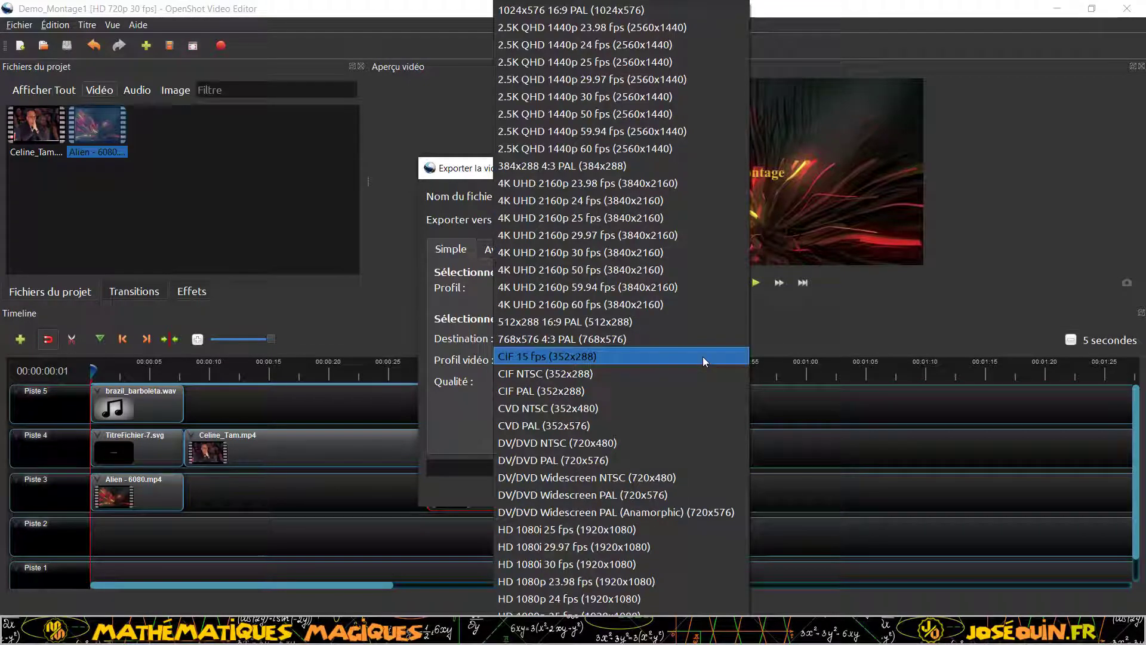
pyautogui.click(468, 382)
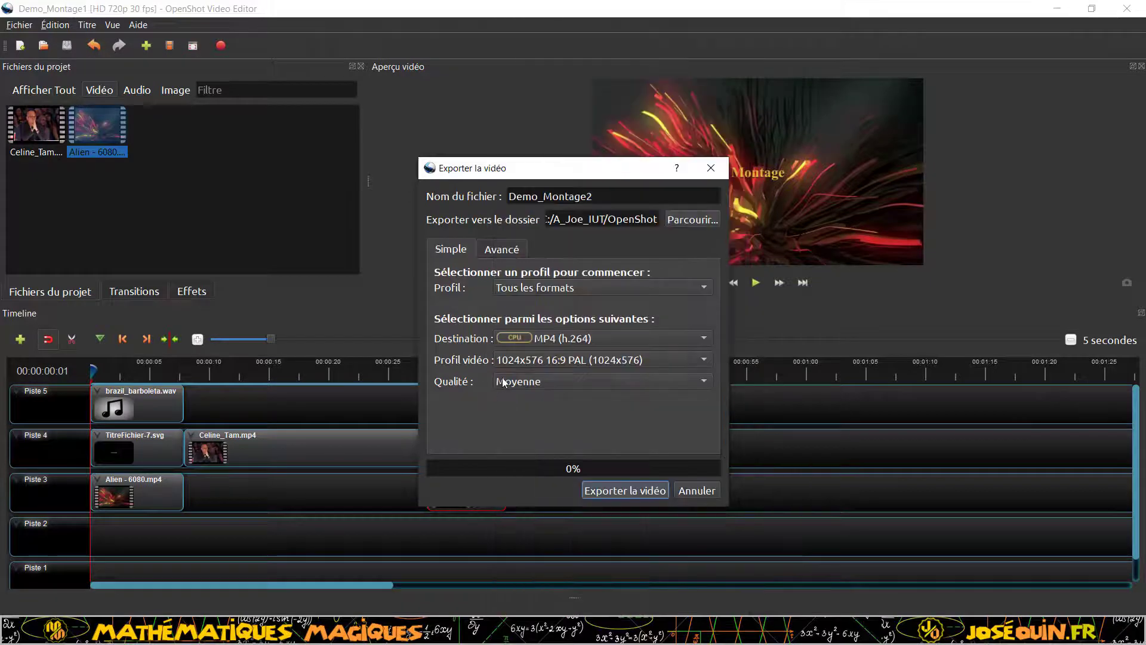
pyautogui.click(702, 360)
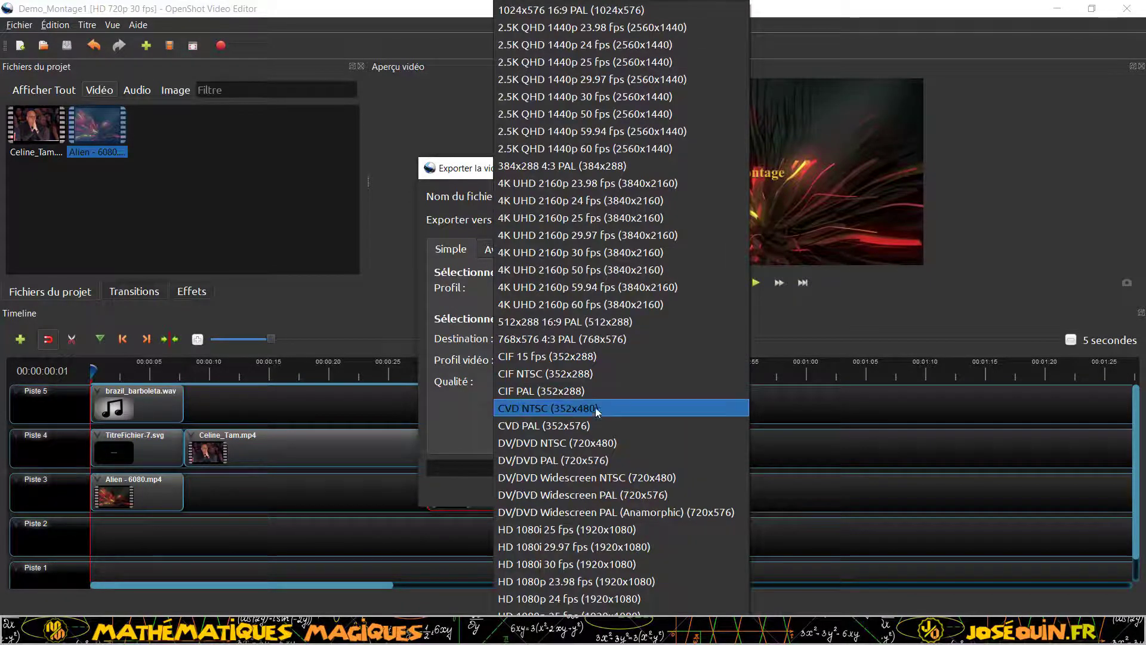
pyautogui.scroll(-2, 595, 411)
pyautogui.scroll(-1, 594, 410)
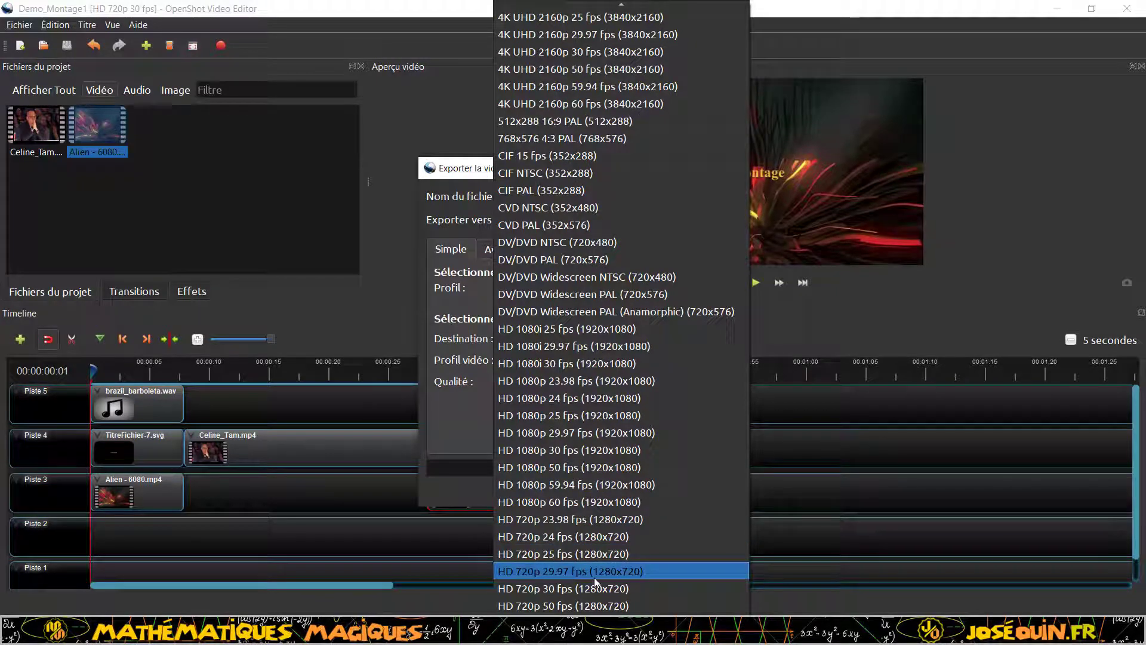
pyautogui.click(582, 433)
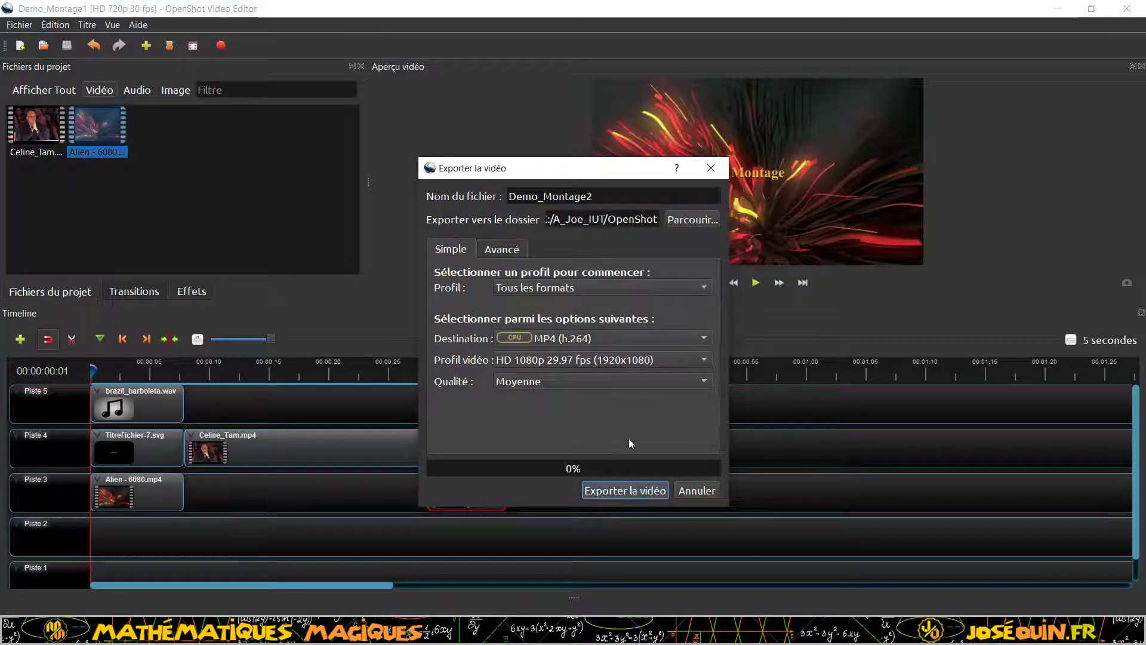
pyautogui.click(618, 492)
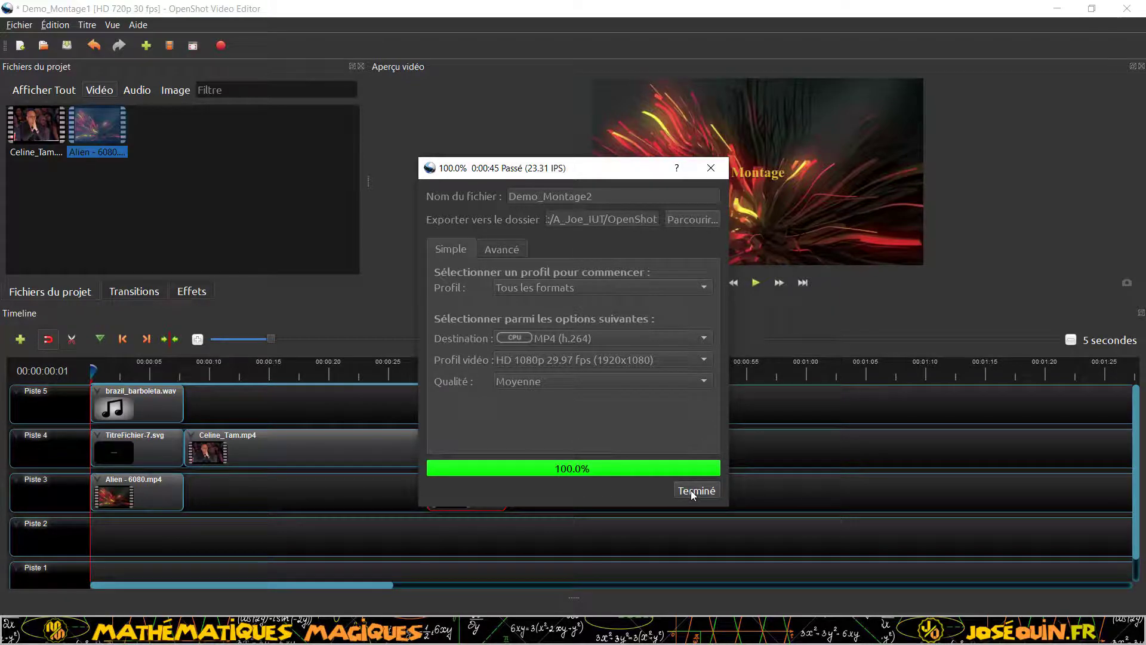
pyautogui.click(692, 492)
# Step: Switch to File Explorer, show the OpenShot folder as large thumbnails and open the exported Demo_Montage2.mp4 for playback
pyautogui.click(253, 631)
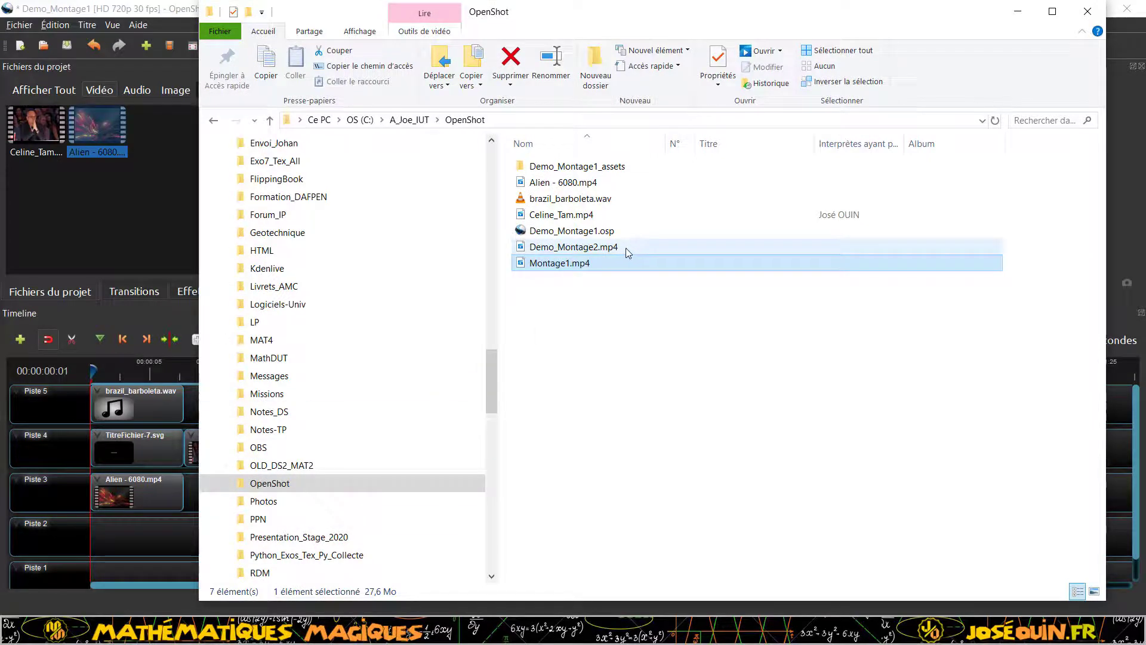
pyautogui.click(594, 249)
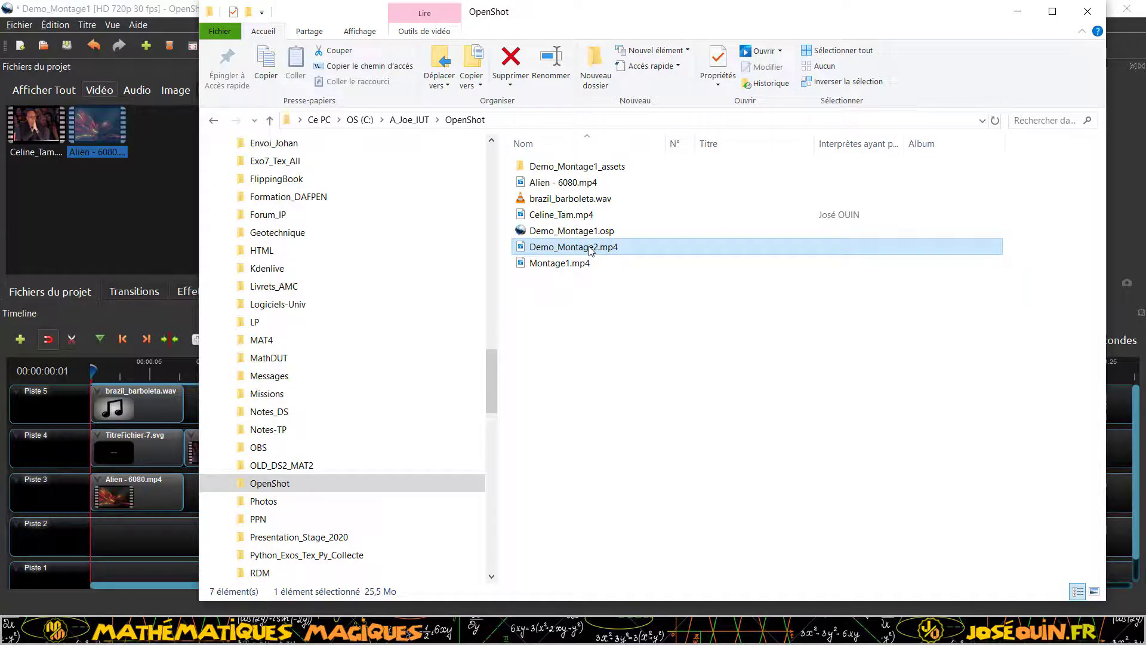
pyautogui.click(1095, 591)
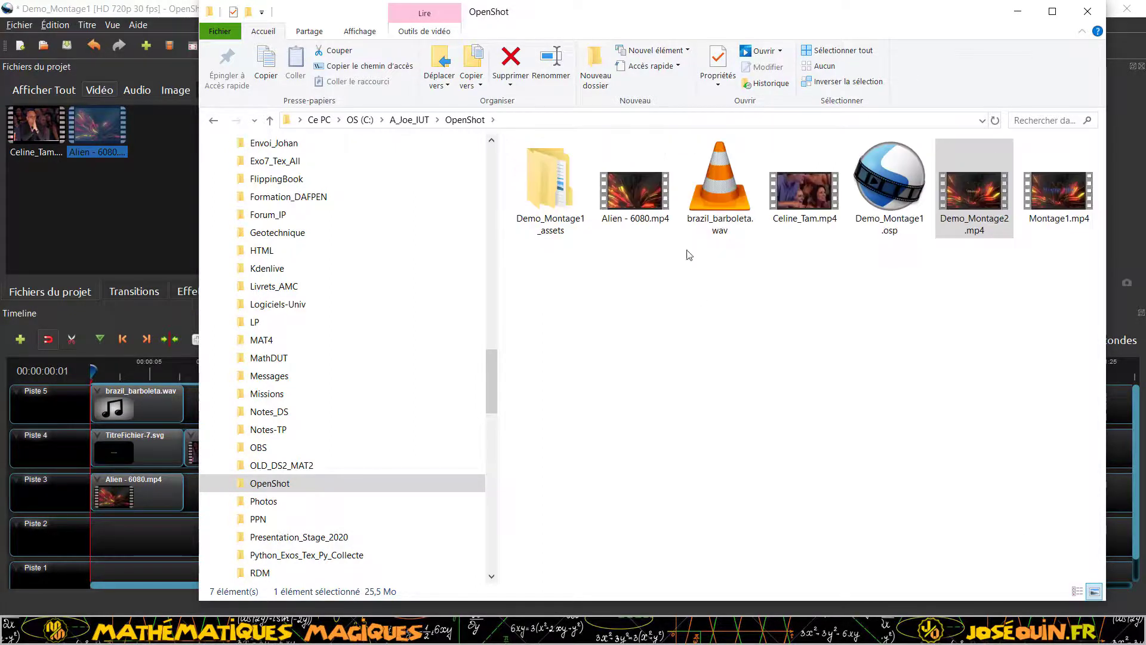
pyautogui.doubleClick(973, 194)
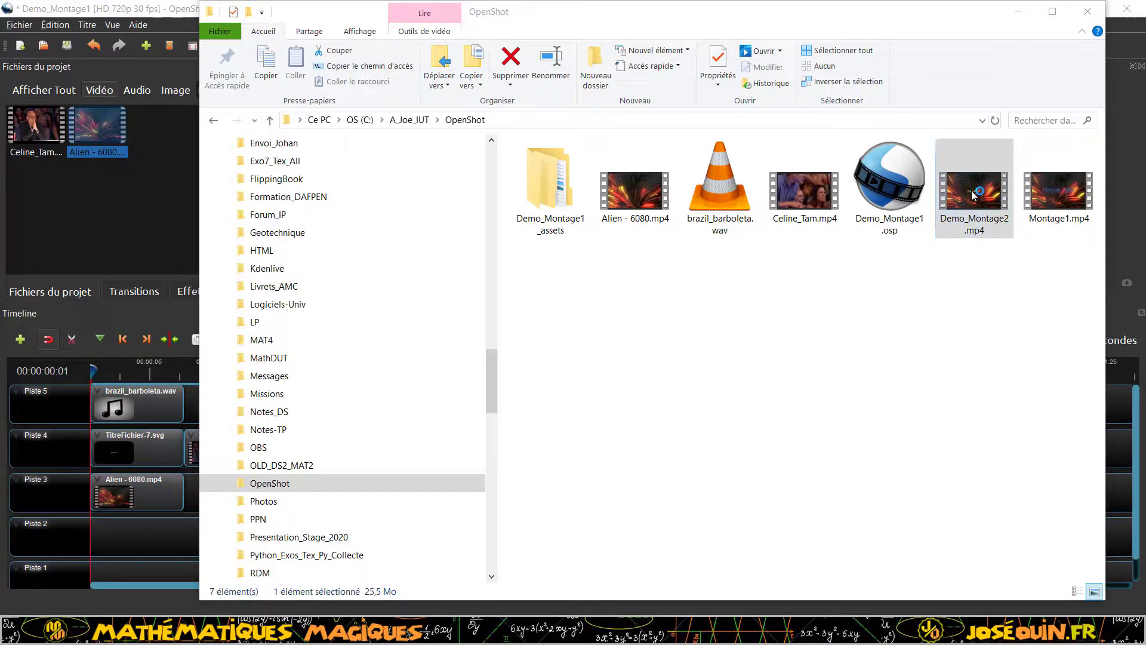